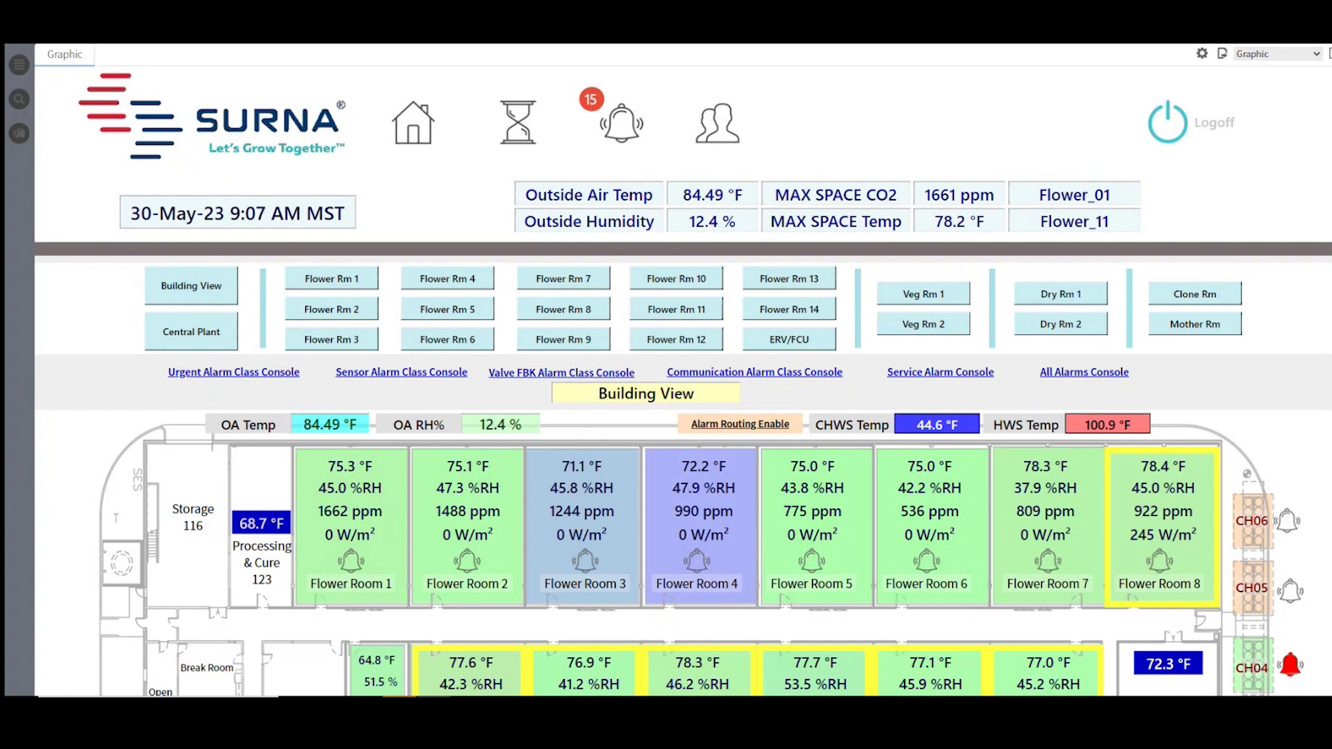
Scroll through the Building View floor plan to see live readings for every grow room
{"action": "scroll", "coordinate": [69, 181], "scroll_direction": "down", "scroll_amount": 1}
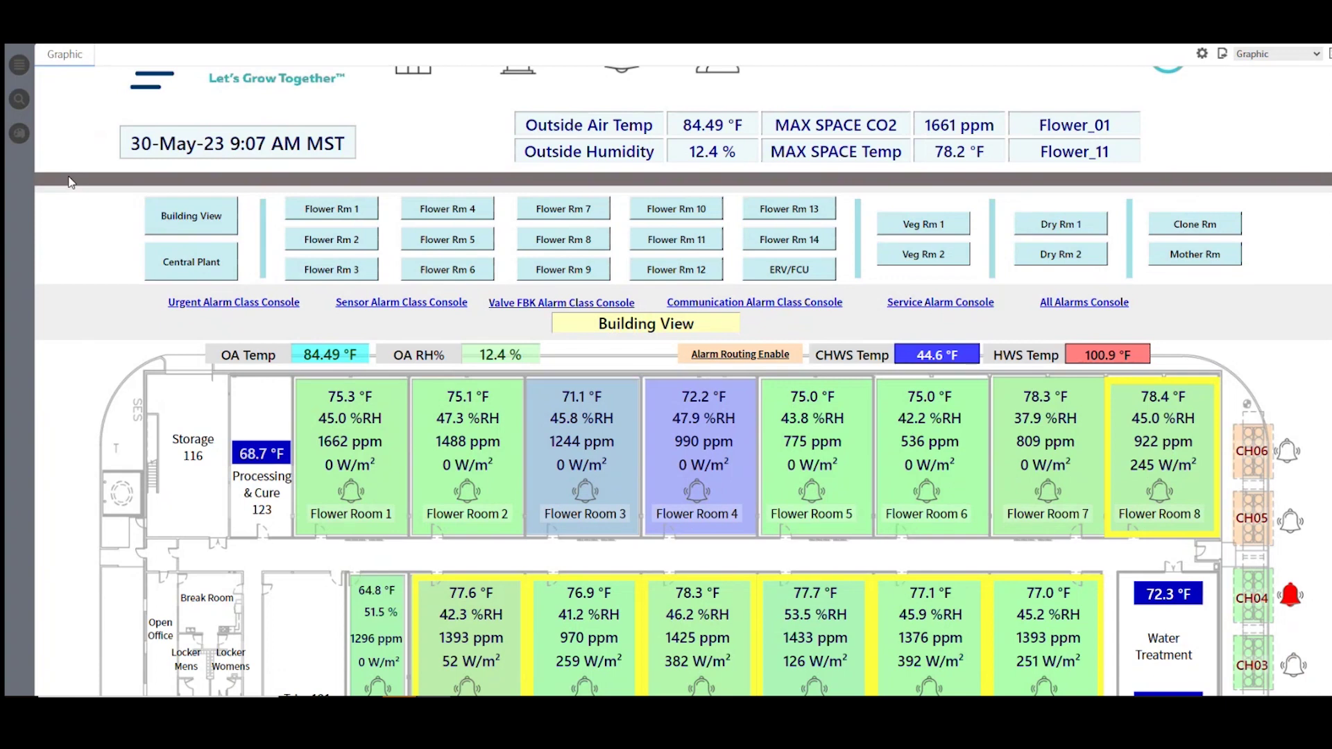
{"action": "scroll", "coordinate": [70, 182], "scroll_direction": "down", "scroll_amount": 2}
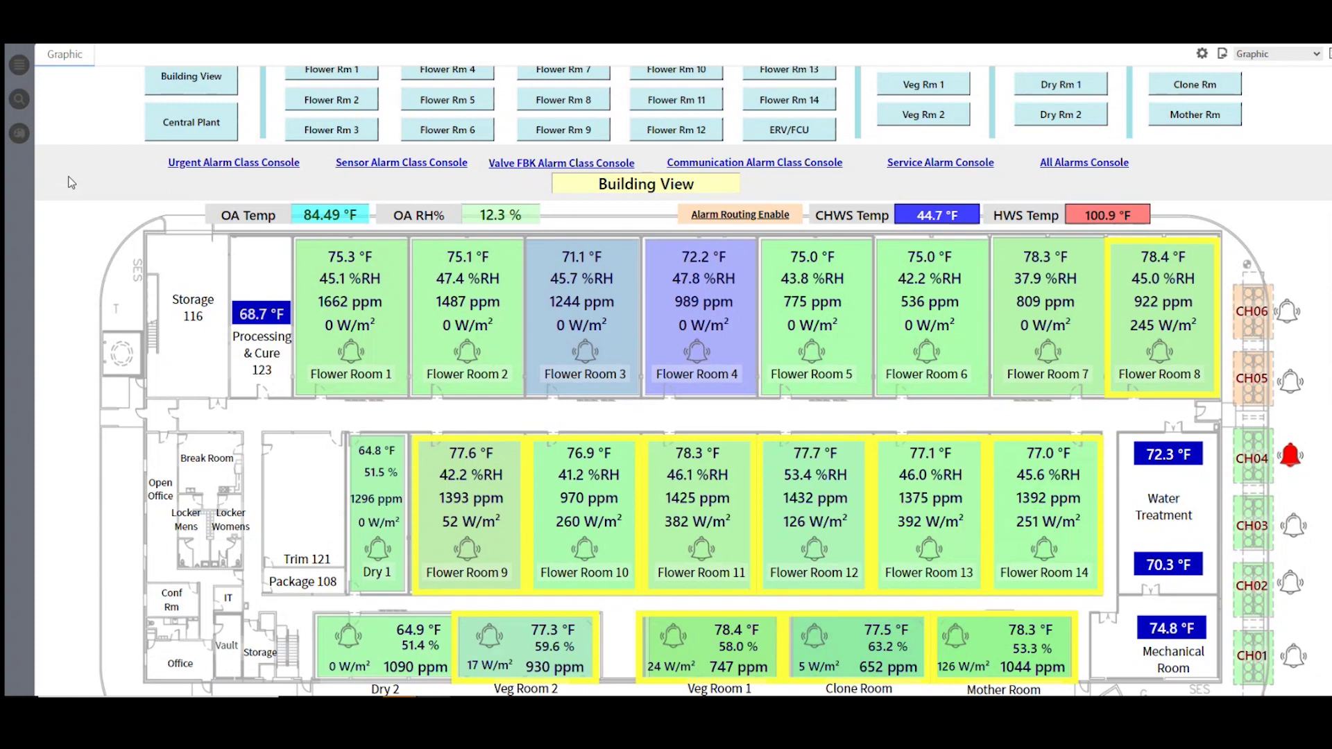
{"action": "scroll", "coordinate": [70, 181], "scroll_direction": "down", "scroll_amount": 1}
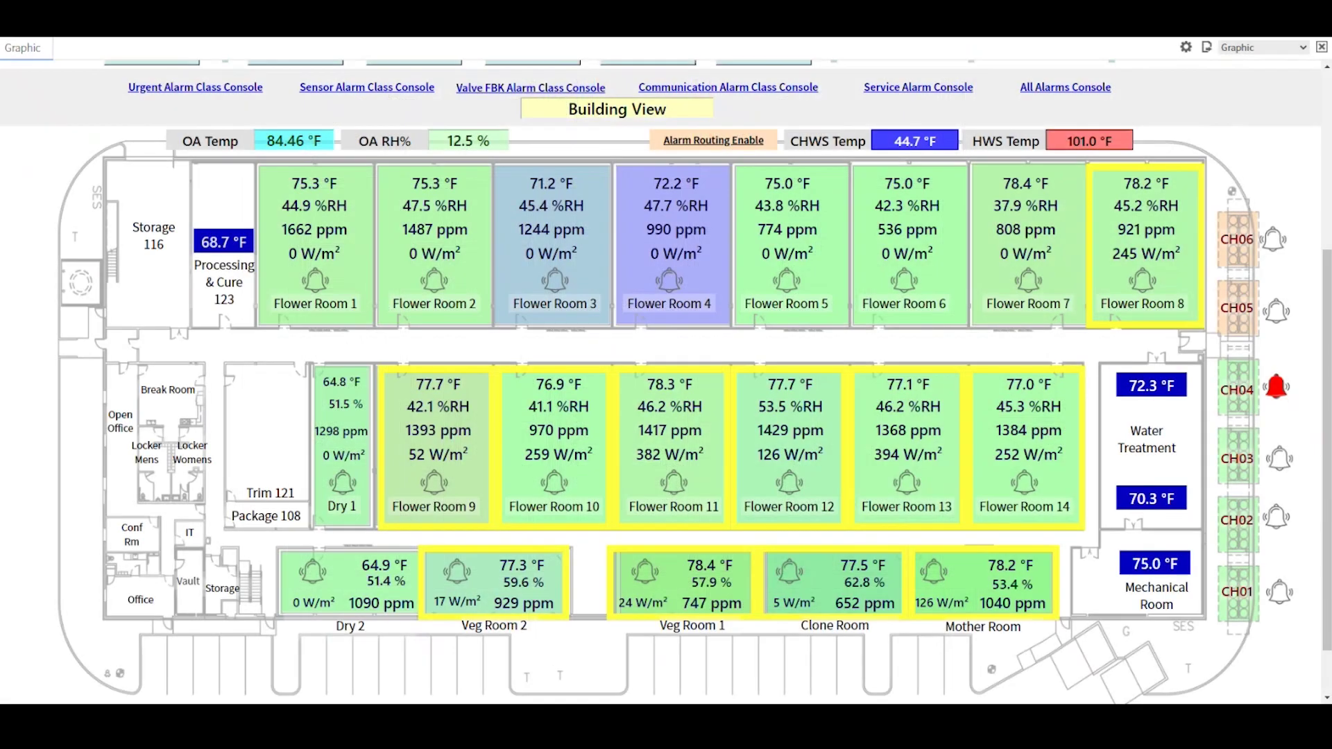
{"action": "scroll", "coordinate": [129, 433], "scroll_direction": "up", "scroll_amount": 2}
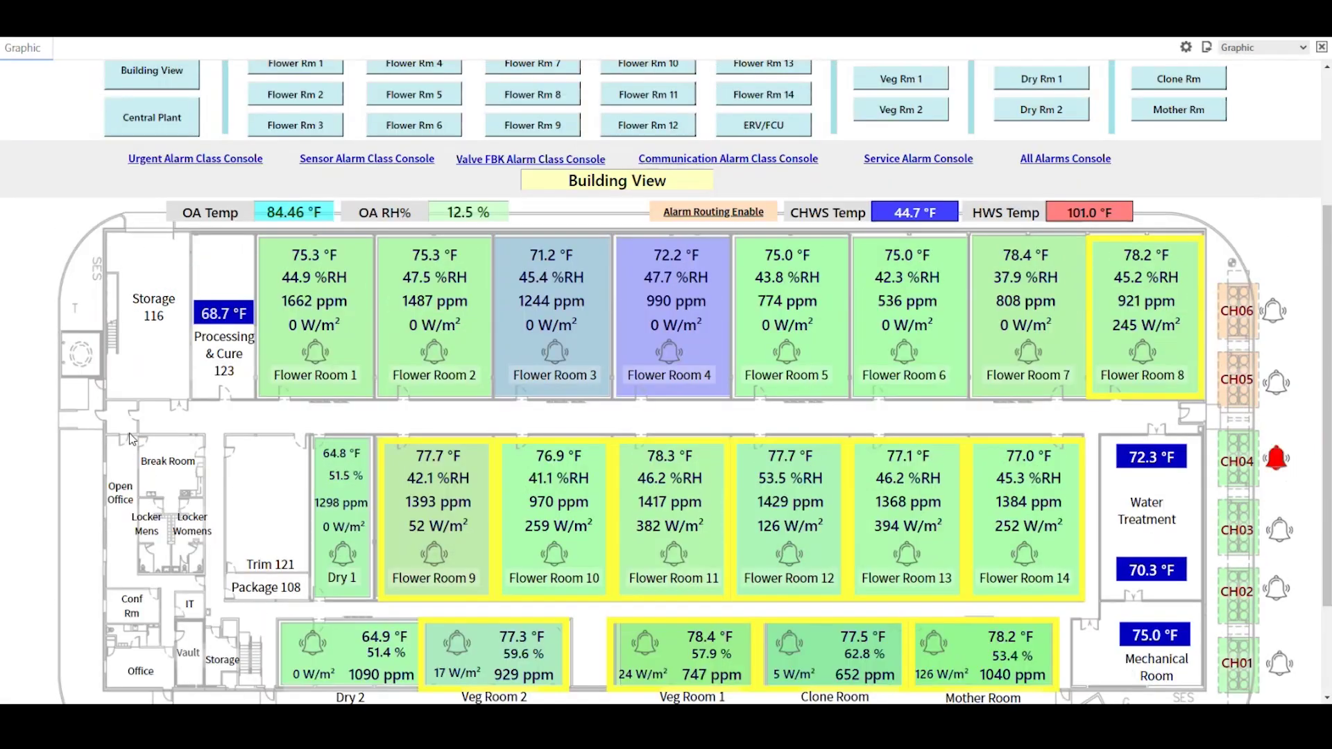
Open Central Plant and review the CUP System piping diagram of boilers and chillers
{"action": "left_click", "coordinate": [164, 117]}
{"action": "scroll", "coordinate": [83, 419], "scroll_direction": "down", "scroll_amount": 7}
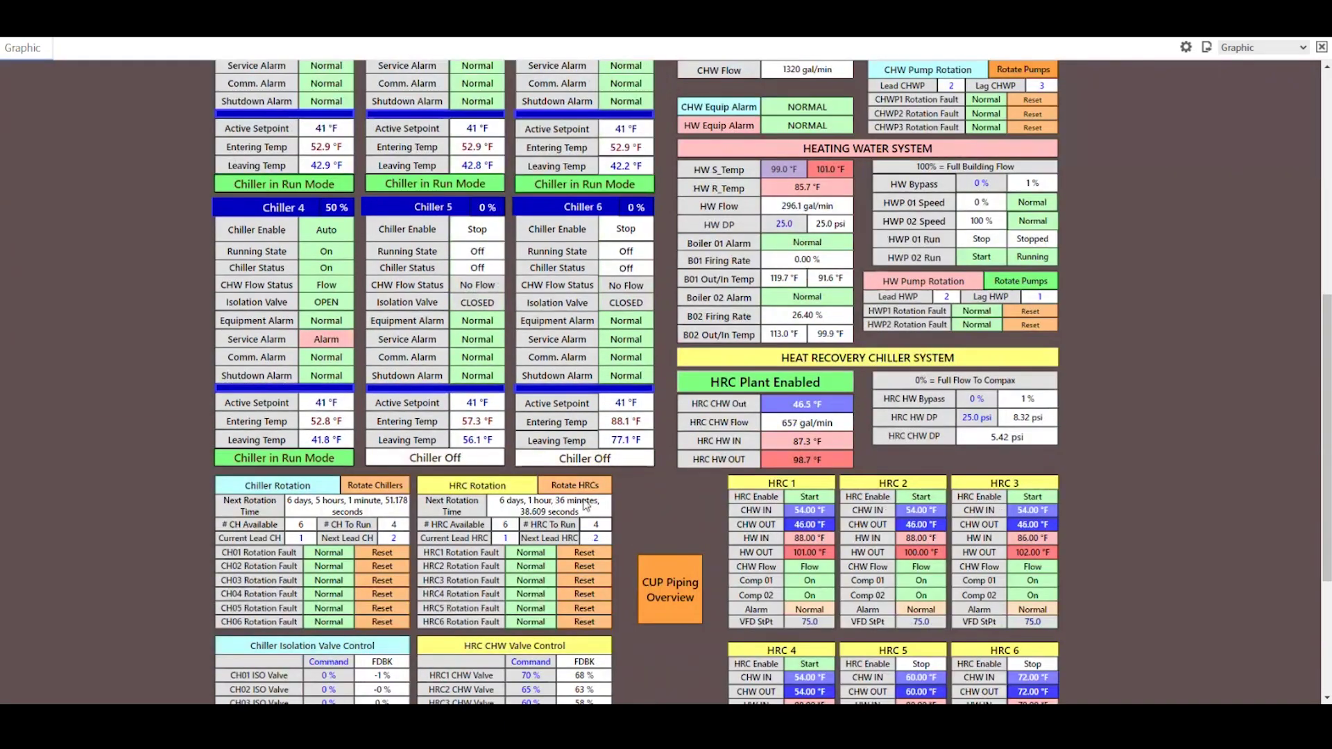
{"action": "left_click", "coordinate": [659, 580]}
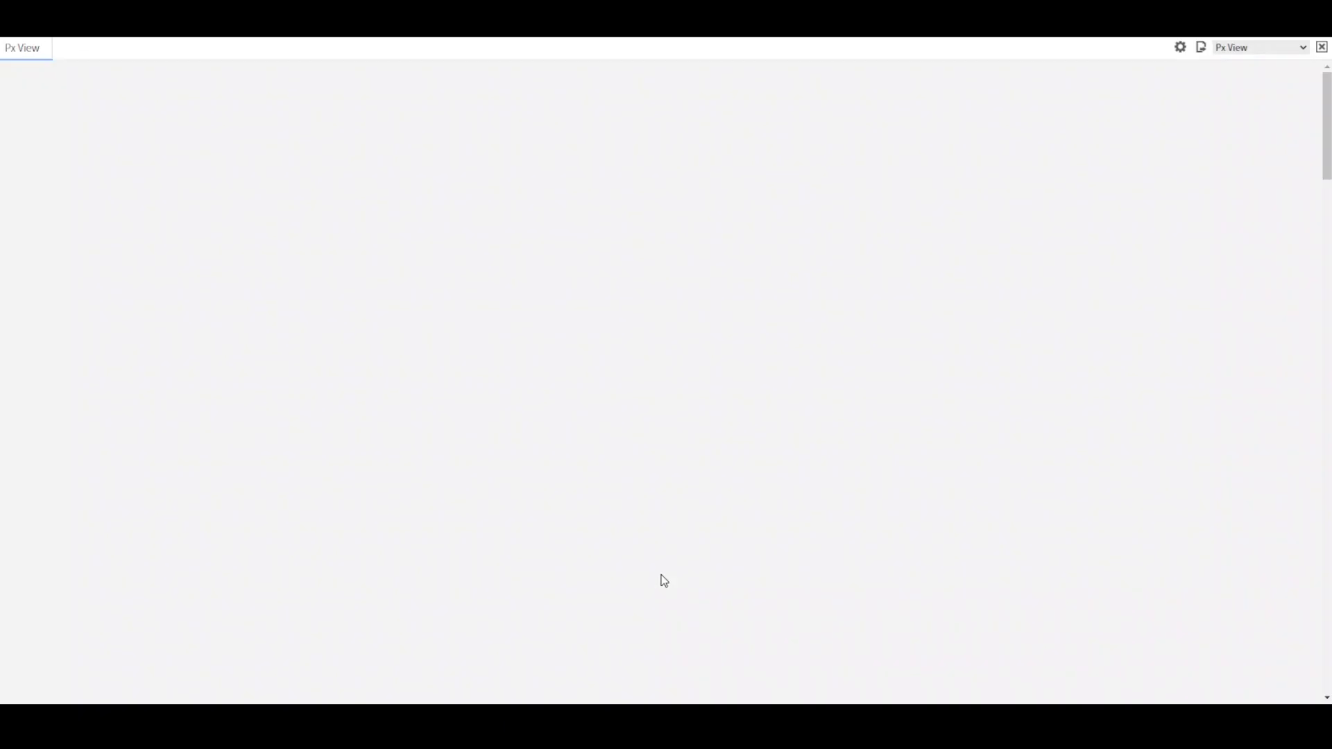
{"action": "scroll", "coordinate": [116, 552], "scroll_direction": "down", "scroll_amount": 5}
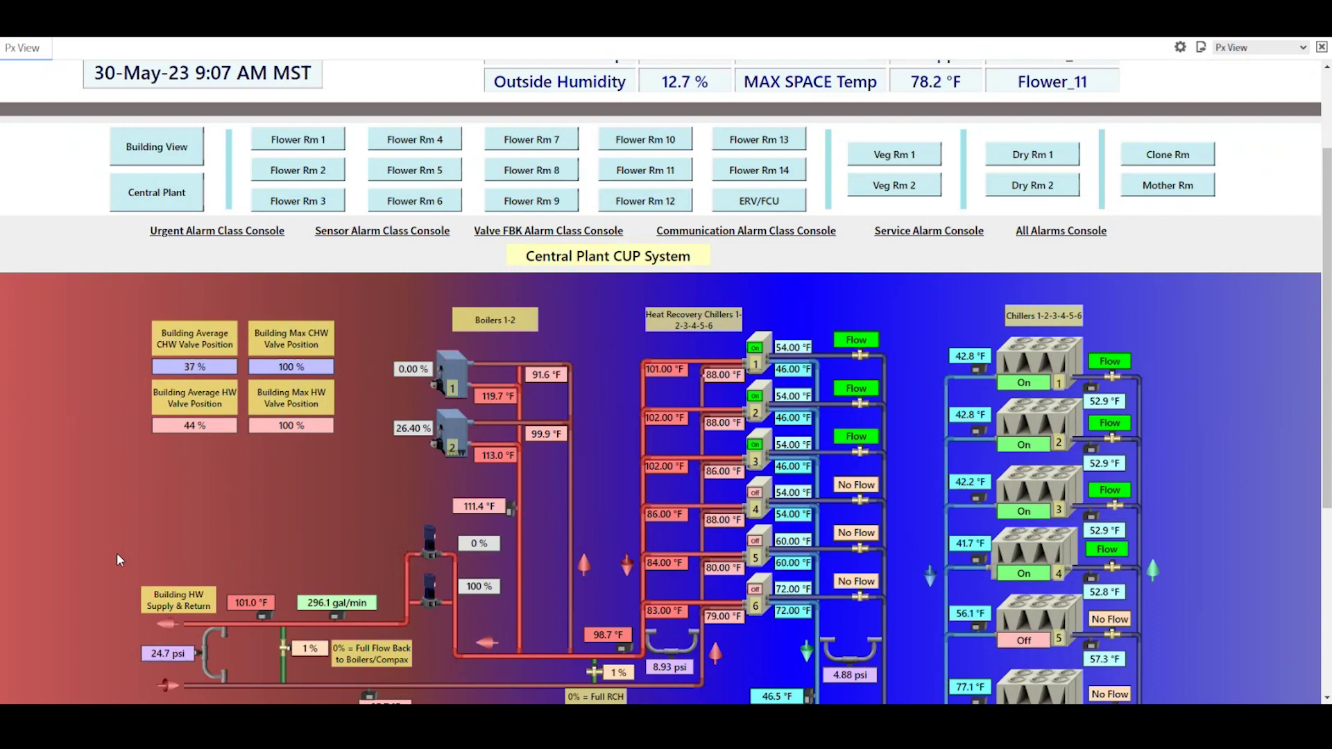
{"action": "scroll", "coordinate": [118, 559], "scroll_direction": "down", "scroll_amount": 1}
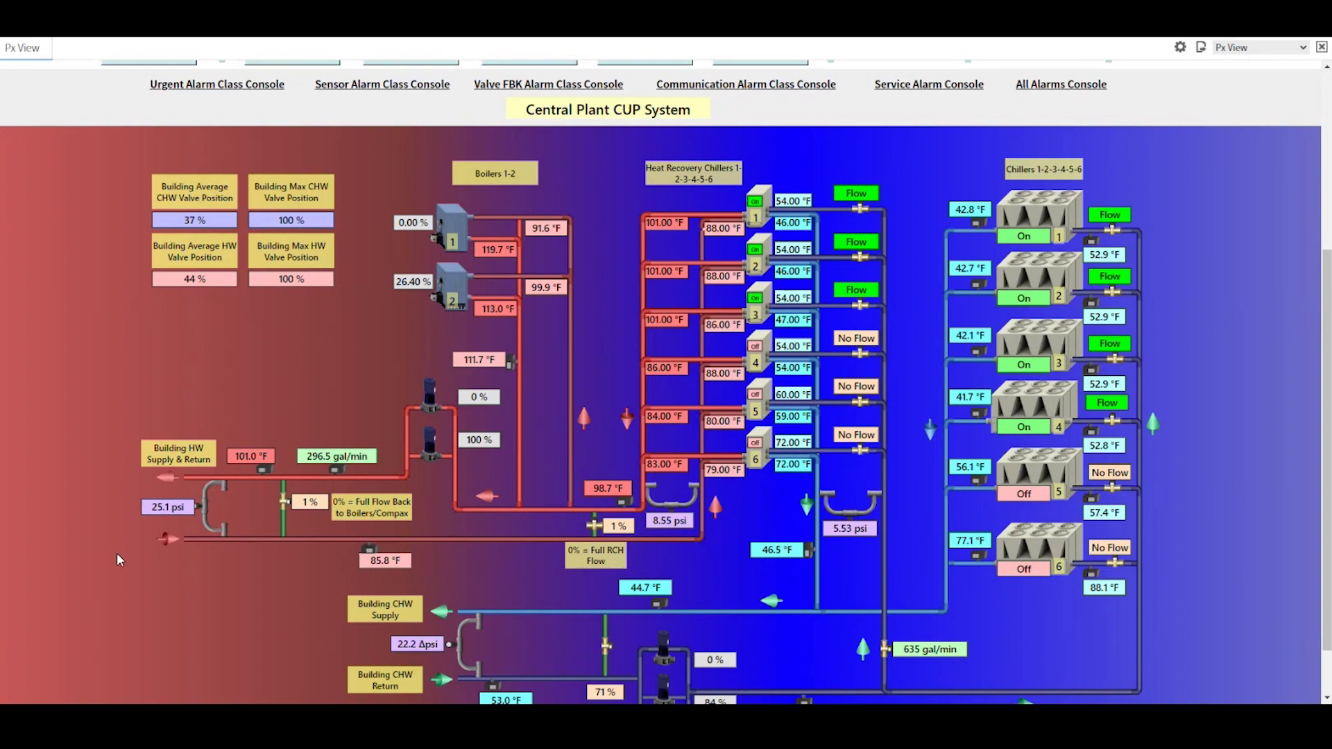
{"action": "scroll", "coordinate": [69, 460], "scroll_direction": "up", "scroll_amount": 1}
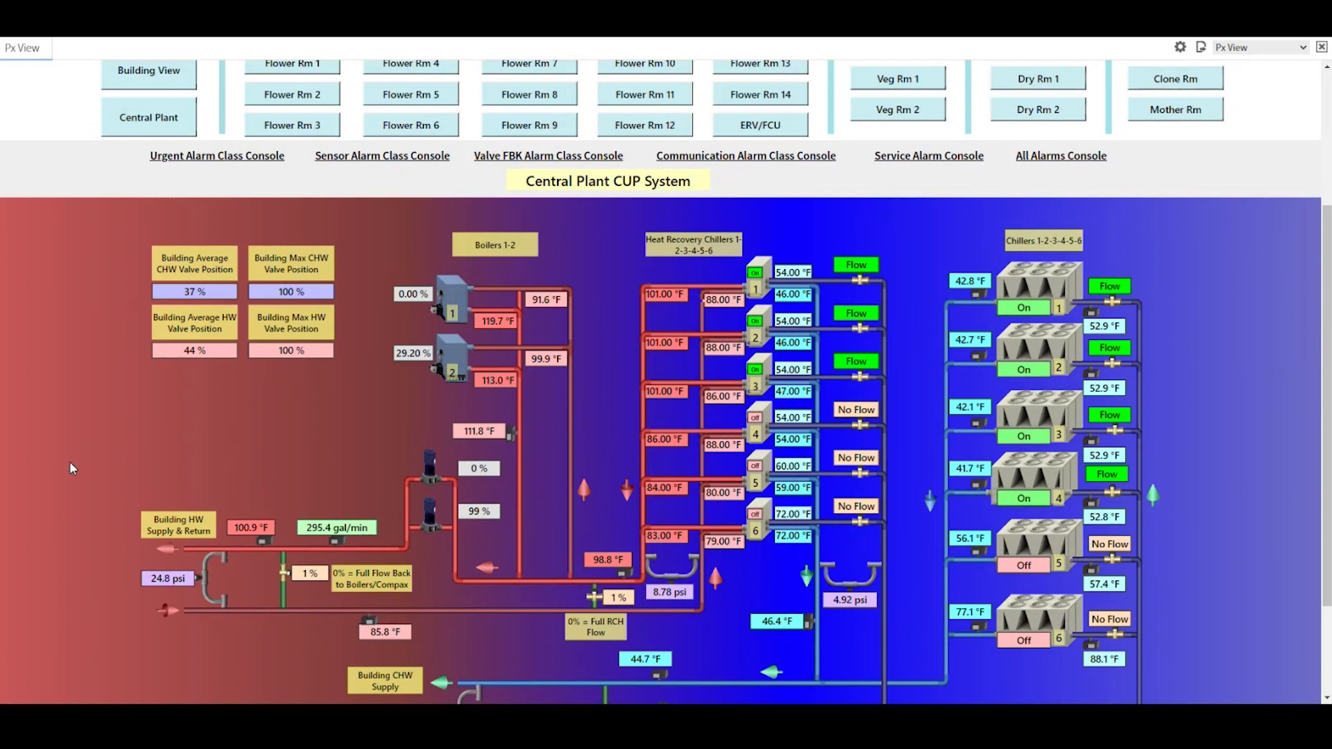
{"action": "scroll", "coordinate": [96, 385], "scroll_direction": "up", "scroll_amount": 3}
Return to Building View and scroll the floor plan to the Flower Room 6 tile
{"action": "left_click", "coordinate": [152, 147]}
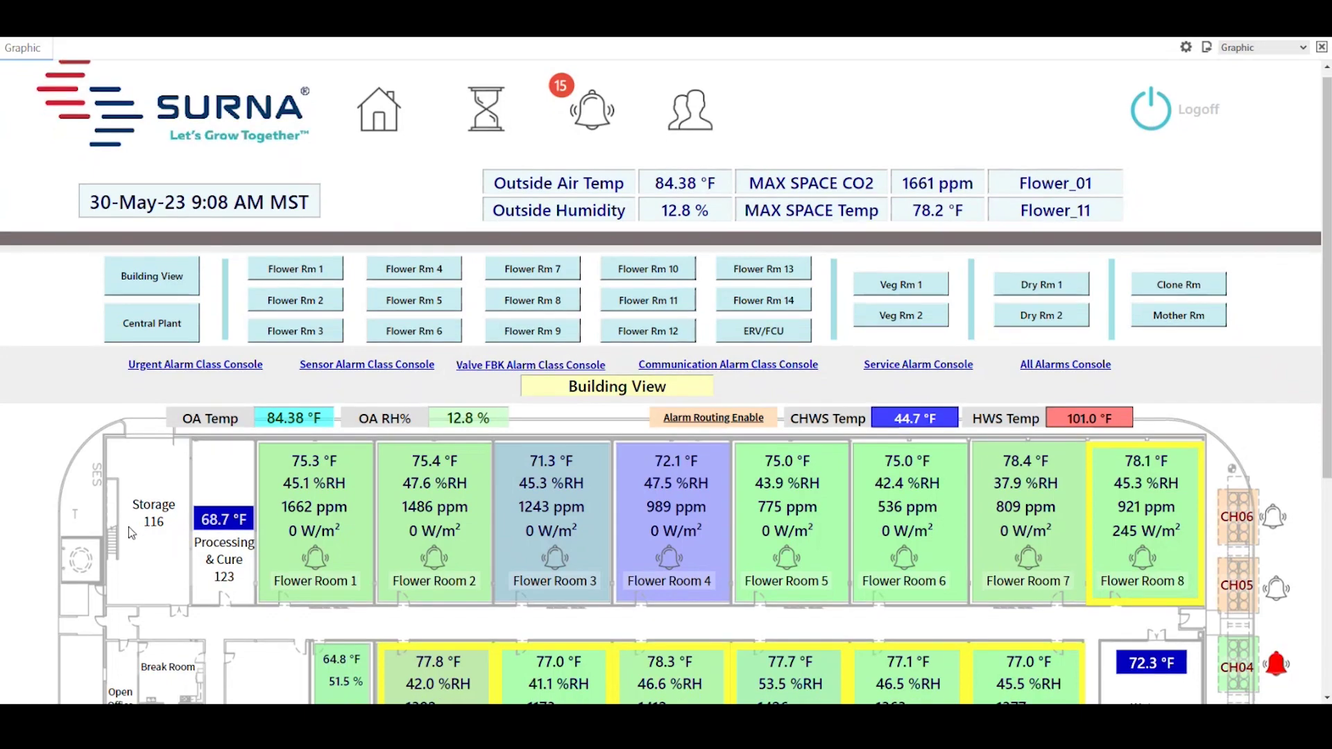
{"action": "scroll", "coordinate": [128, 526], "scroll_direction": "down", "scroll_amount": 1}
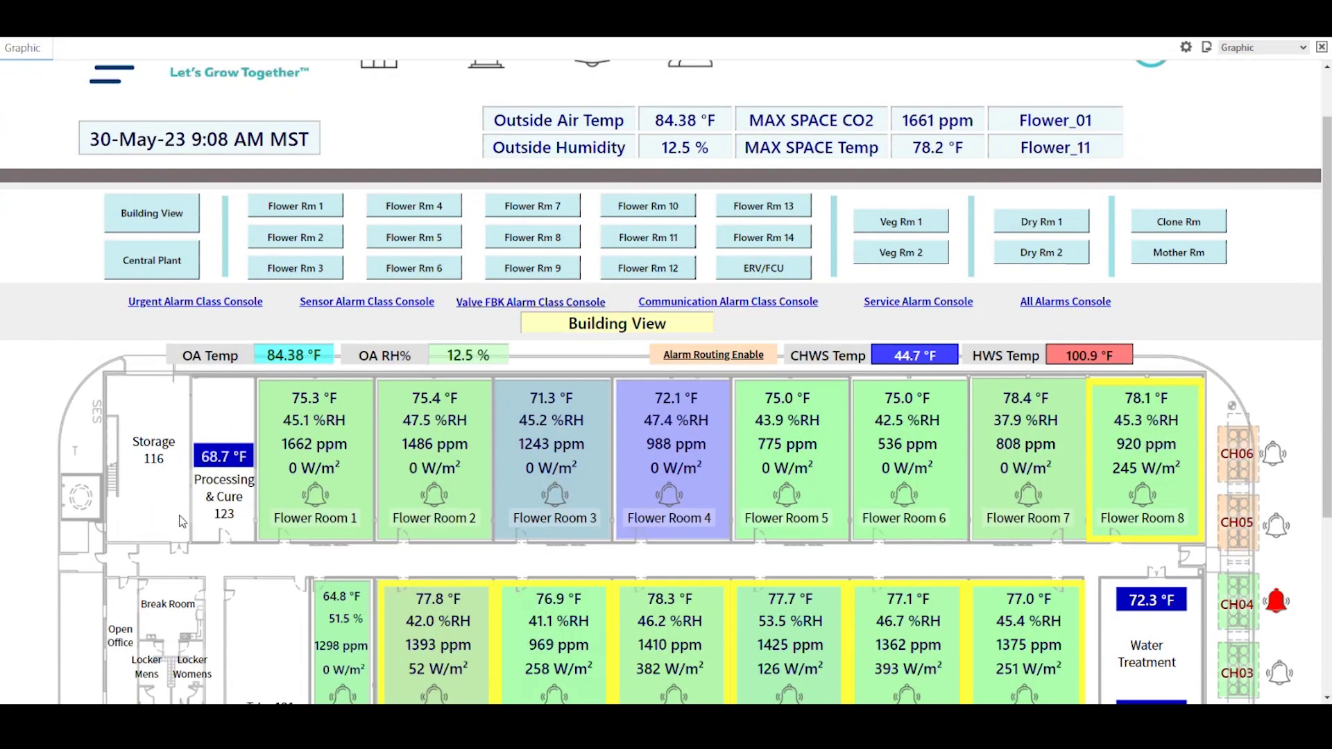
{"action": "scroll", "coordinate": [186, 509], "scroll_direction": "down", "scroll_amount": 1}
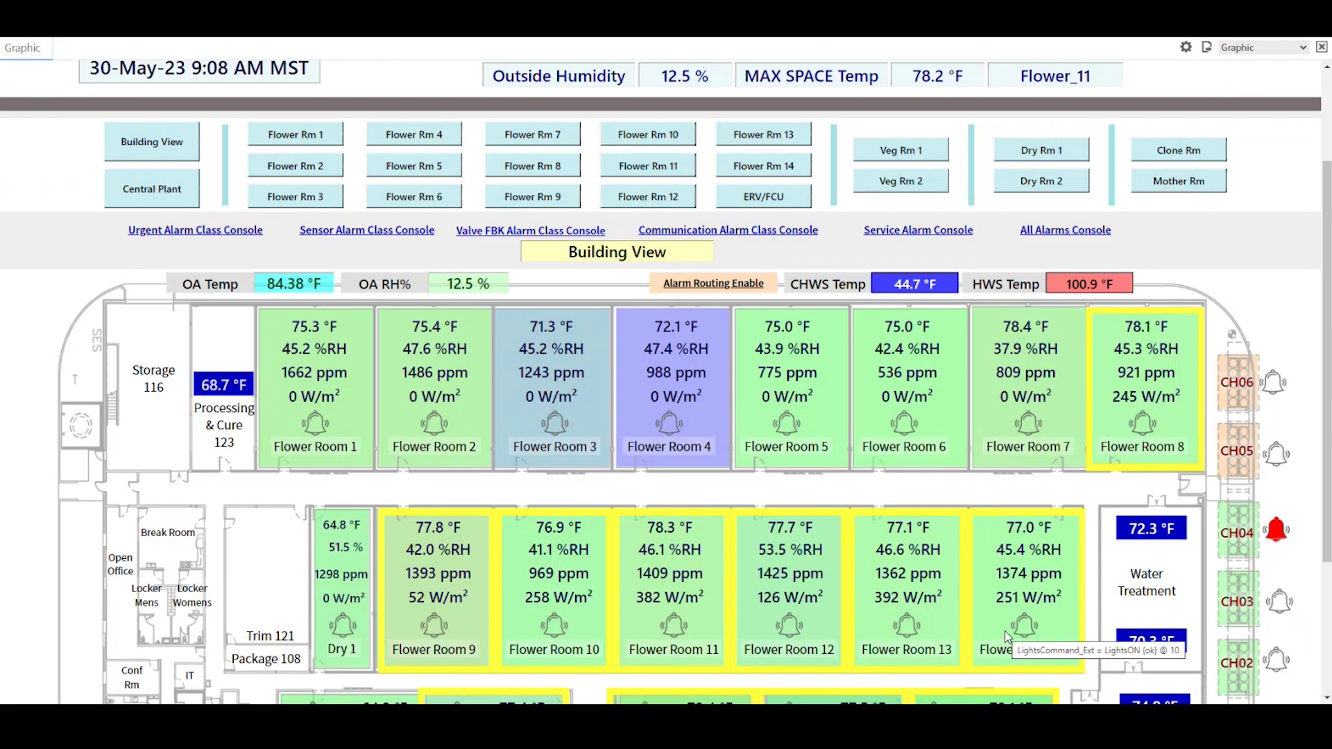
{"action": "scroll", "coordinate": [1004, 631], "scroll_direction": "down", "scroll_amount": 2}
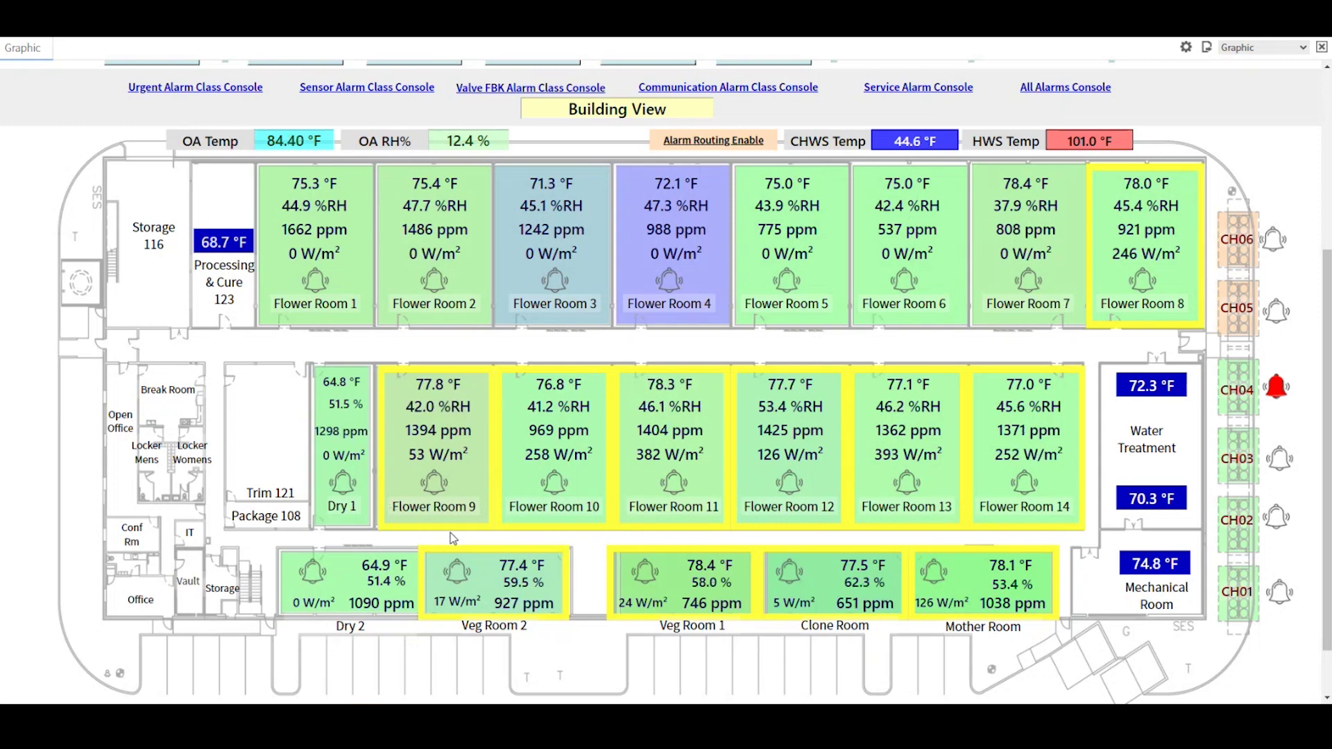
{"action": "scroll", "coordinate": [453, 538], "scroll_direction": "up", "scroll_amount": 3}
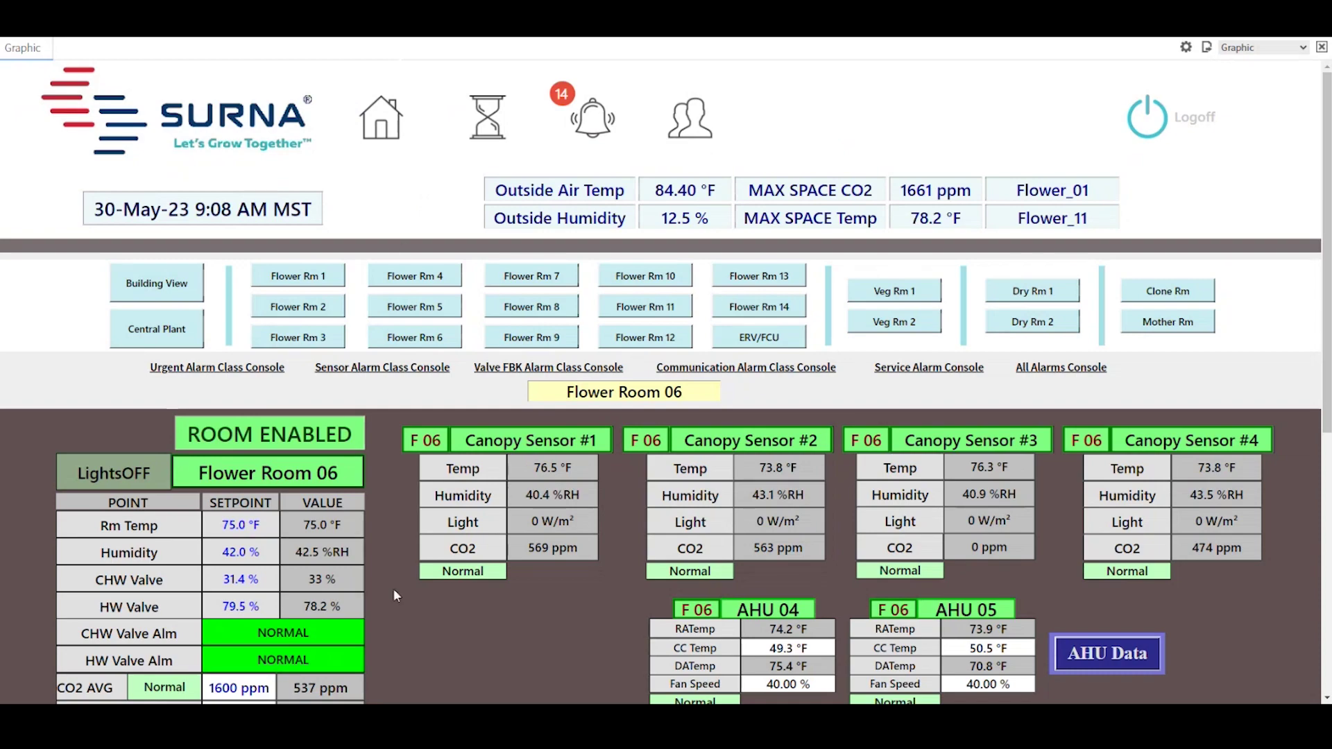
{"action": "scroll", "coordinate": [395, 590], "scroll_direction": "down", "scroll_amount": 3}
{"action": "scroll", "coordinate": [400, 589], "scroll_direction": "down", "scroll_amount": 3}
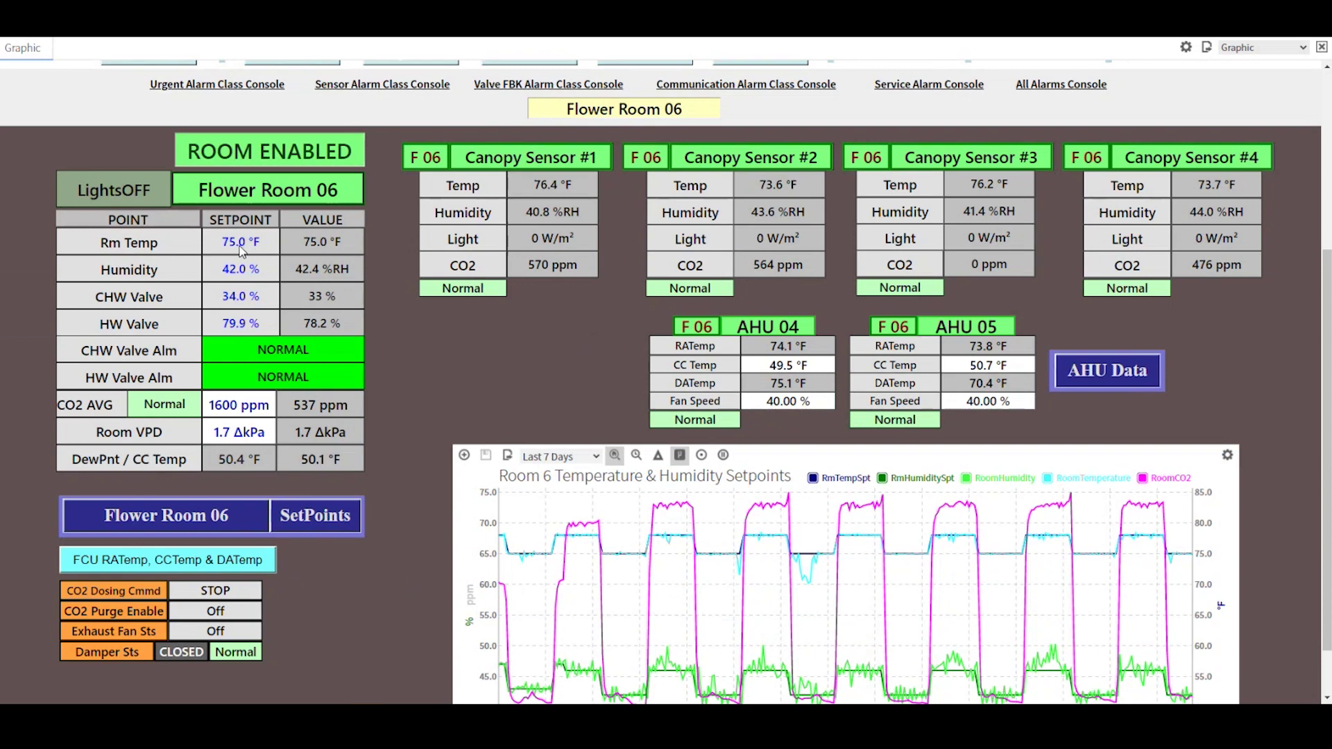
{"action": "mouse_move", "coordinate": [257, 248]}
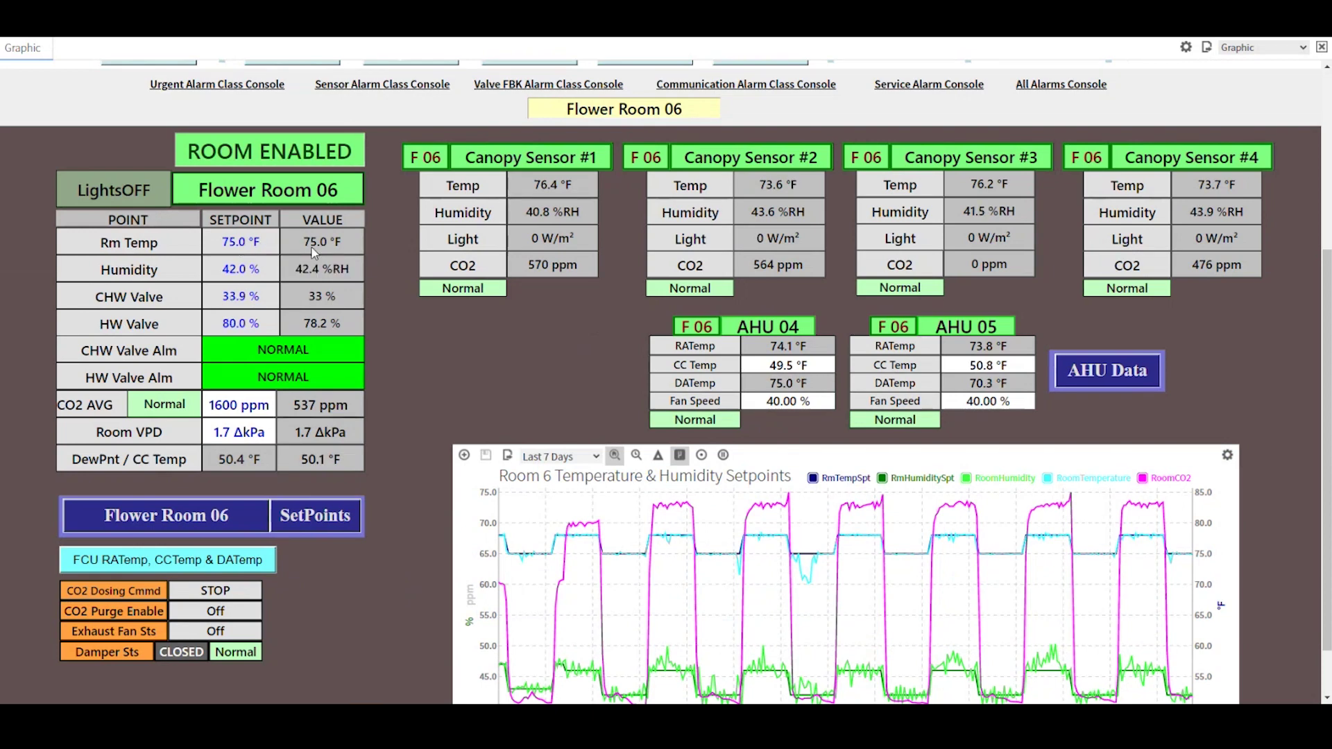
{"action": "mouse_move", "coordinate": [314, 254]}
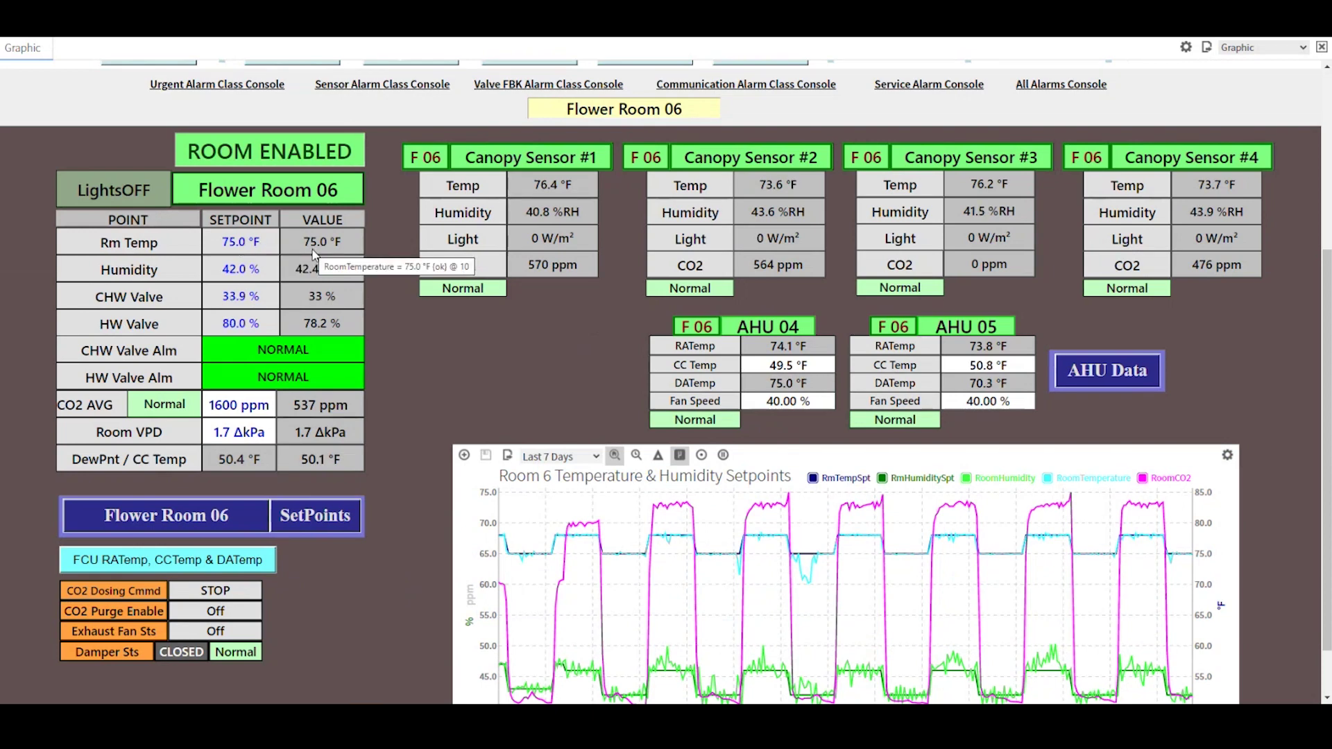
{"action": "mouse_move", "coordinate": [235, 278]}
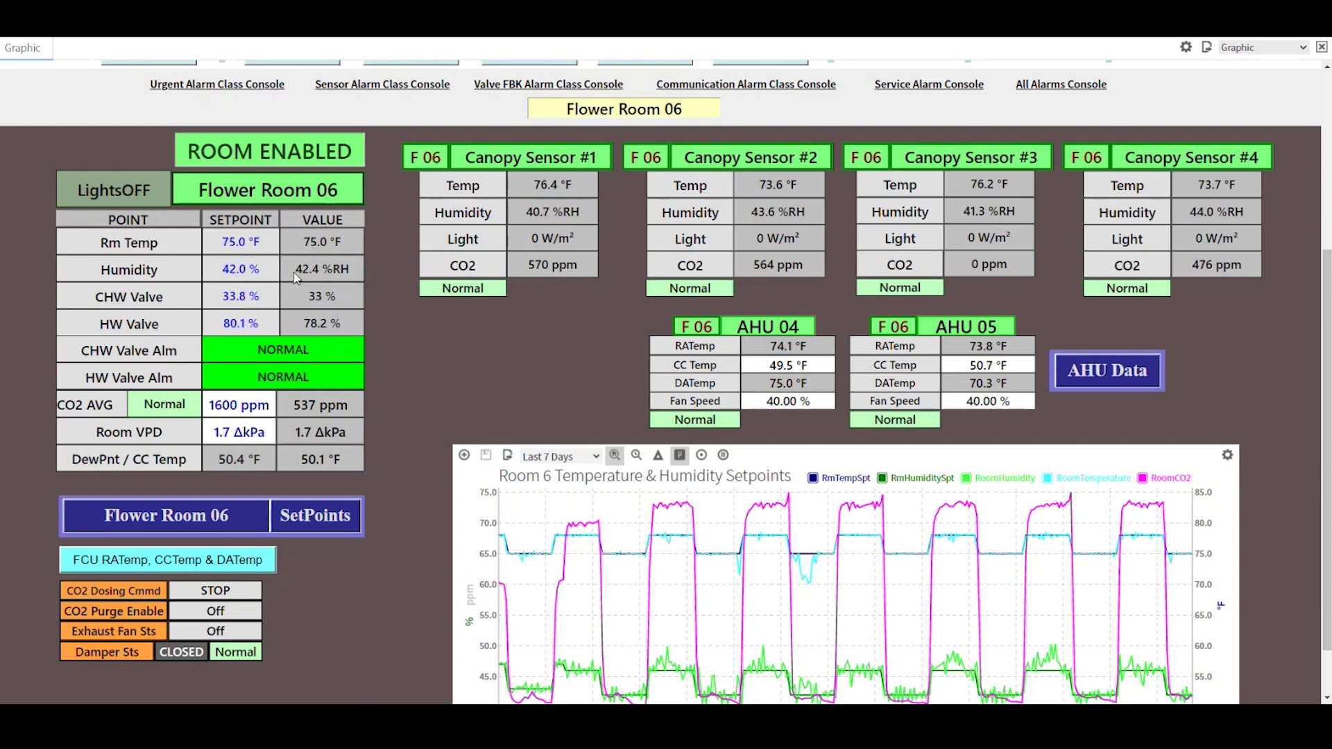
{"action": "mouse_move", "coordinate": [295, 278]}
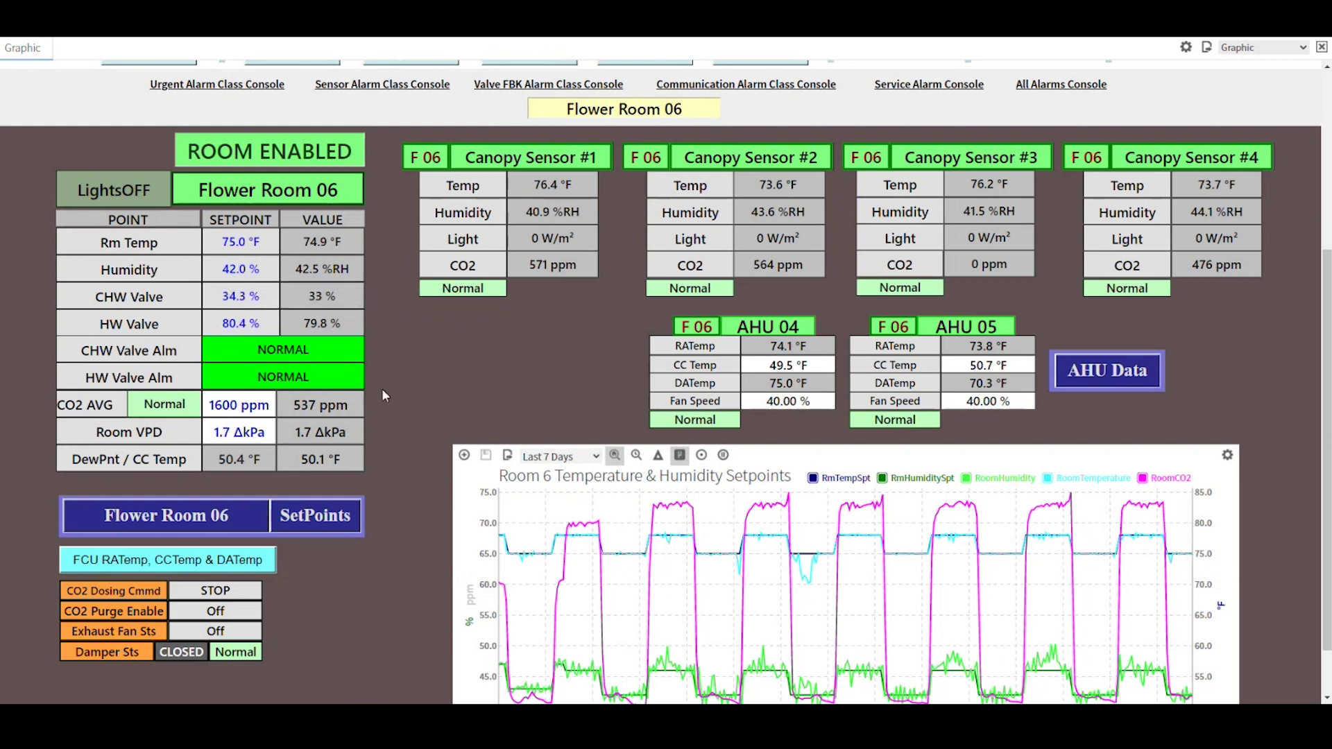
{"action": "scroll", "coordinate": [406, 407], "scroll_direction": "down", "scroll_amount": 1}
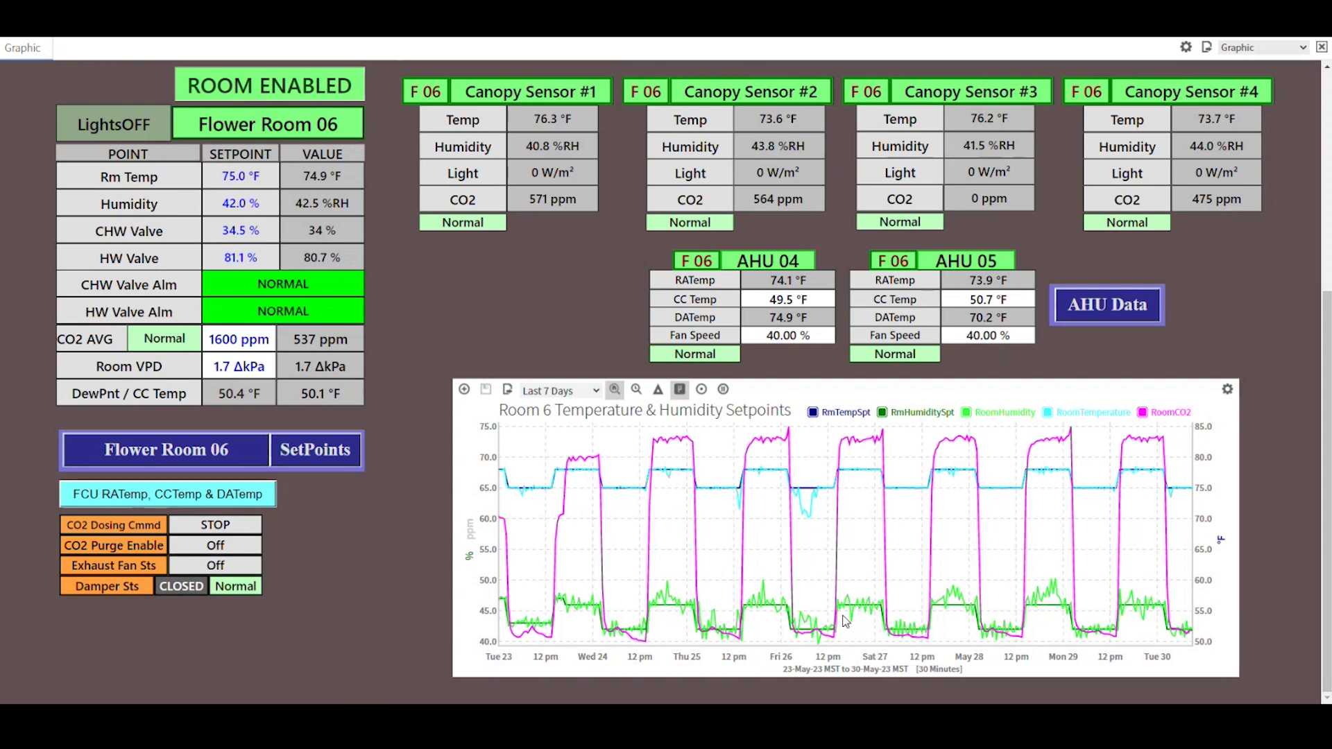
Show the 29-May 7:52 pm chart readout: CO2 1416 ppm and temperature 78.1 °F
{"action": "mouse_move", "coordinate": [1144, 610]}
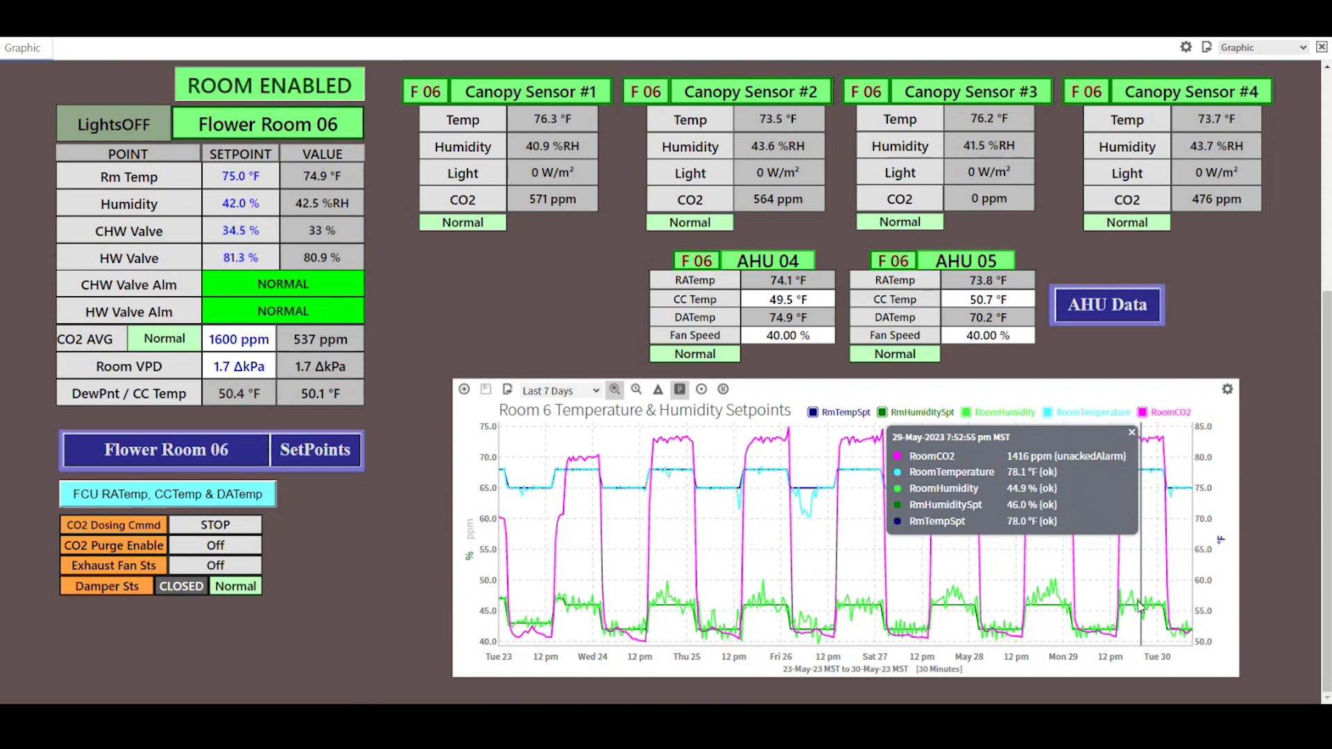
Open the chart's history point chooser and expand Histories > Flower_06
{"action": "left_click", "coordinate": [464, 390]}
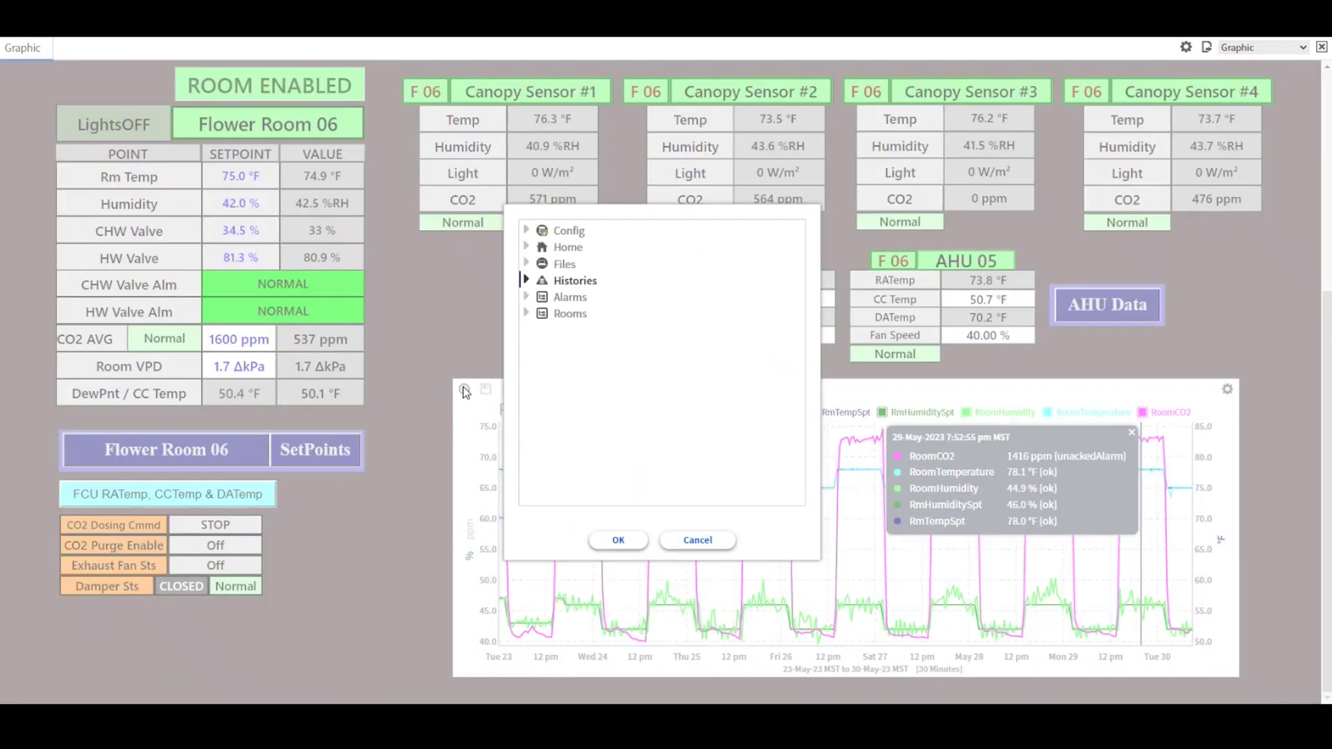
{"action": "left_click", "coordinate": [525, 280]}
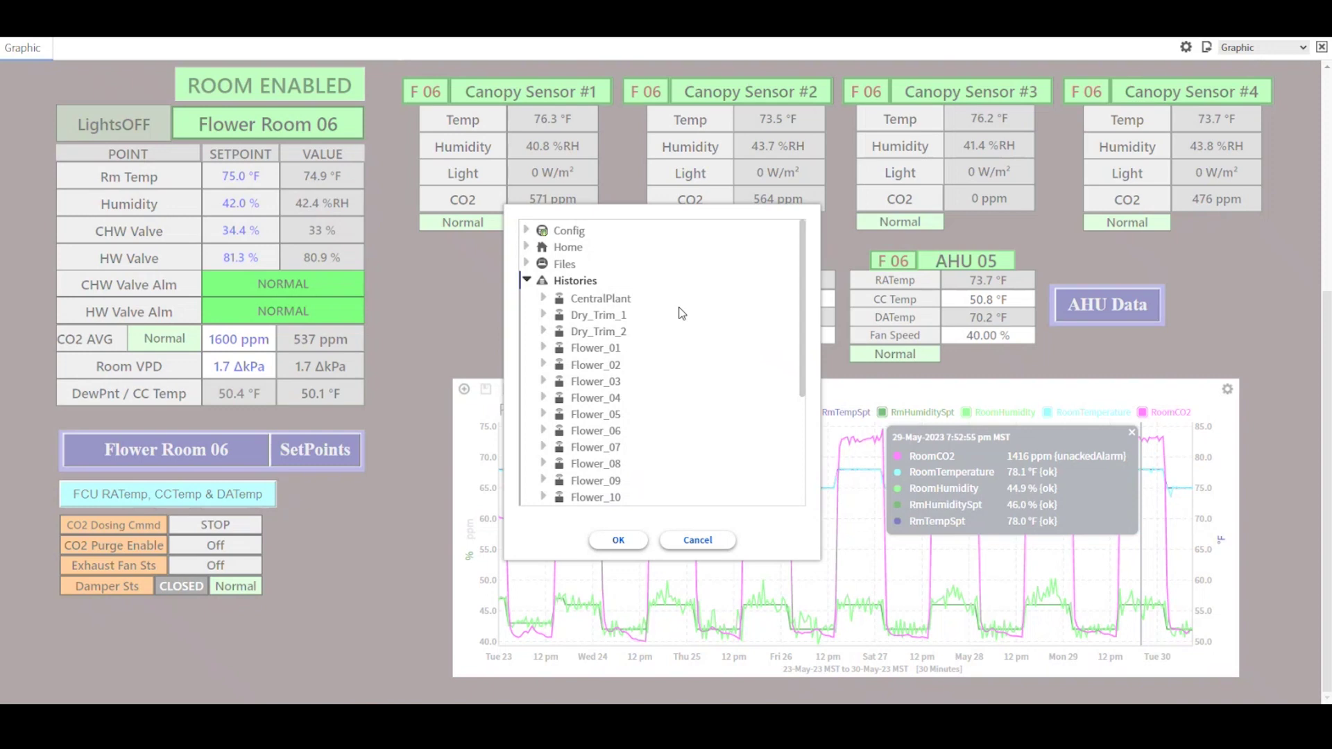
{"action": "left_click", "coordinate": [545, 430]}
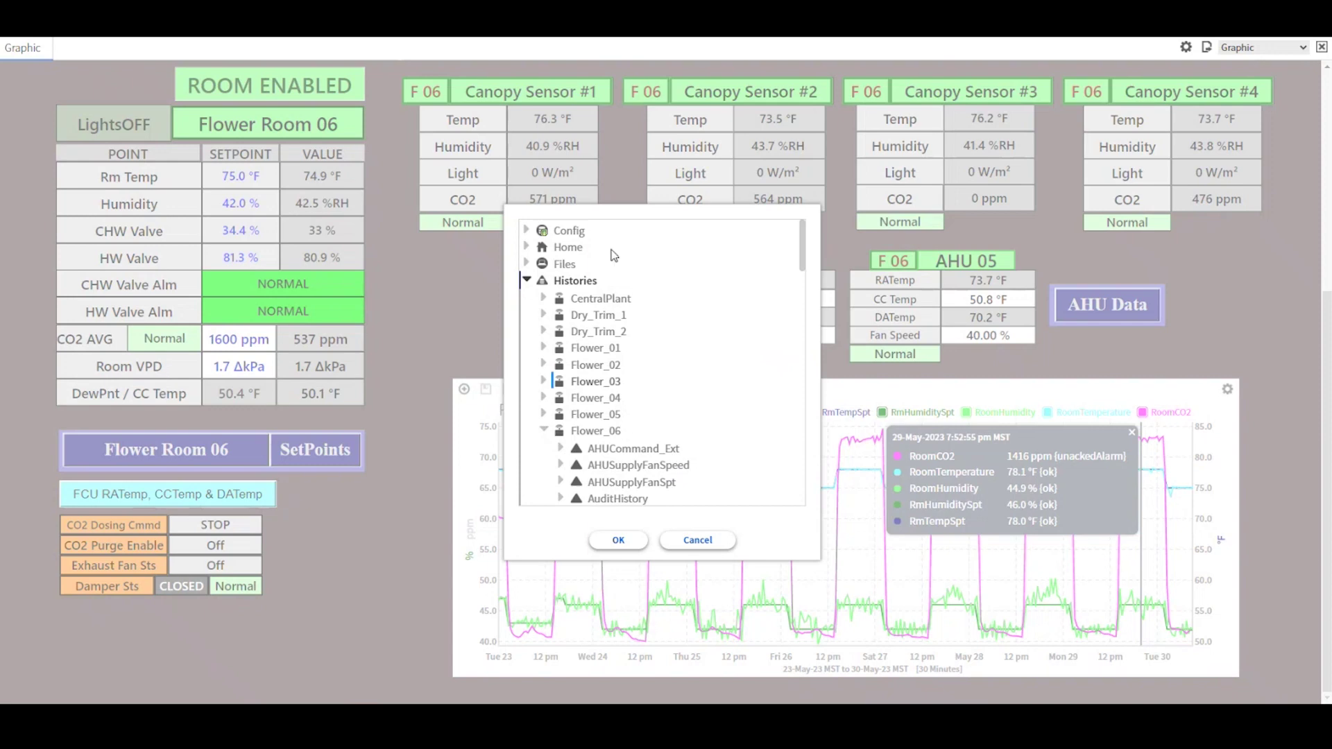
Scroll through the Flower_06 points to locate CHWVlv_4pipe
{"action": "scroll", "coordinate": [617, 305], "scroll_direction": "down", "scroll_amount": 3}
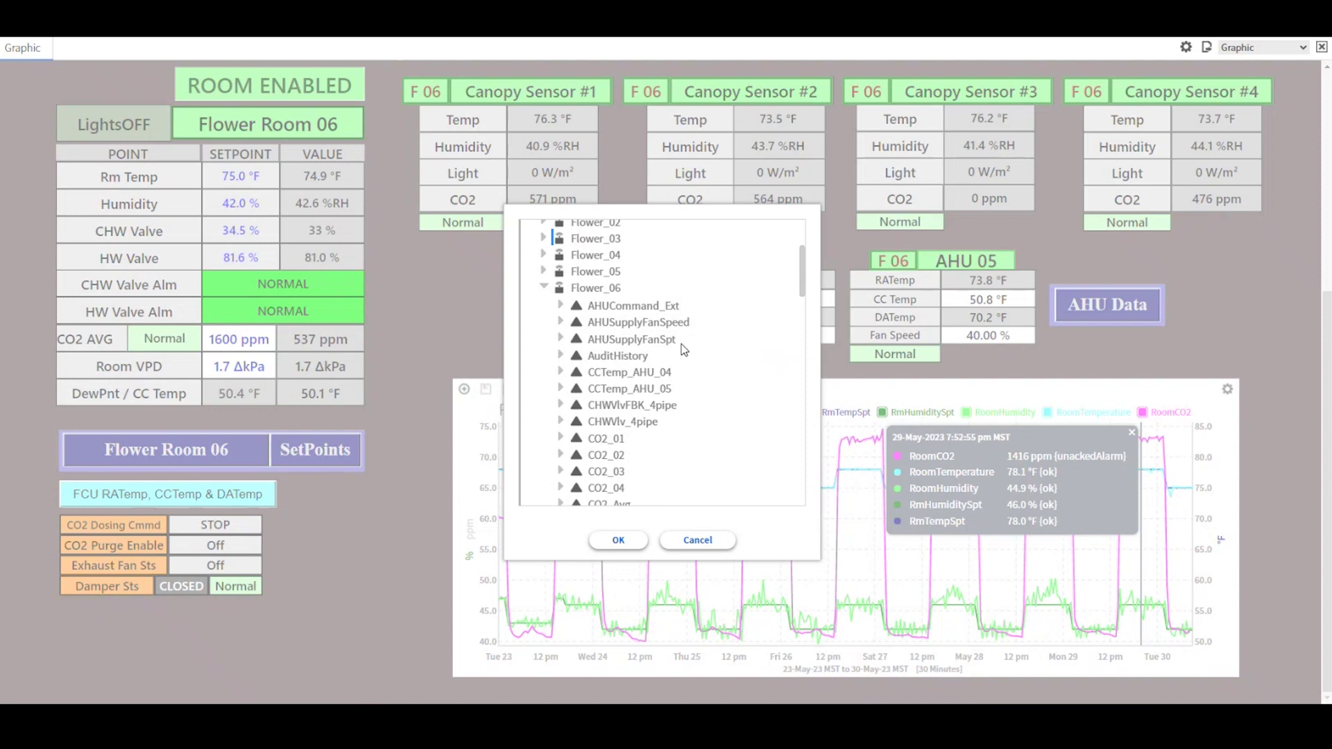
{"action": "scroll", "coordinate": [680, 350], "scroll_direction": "down", "scroll_amount": 1}
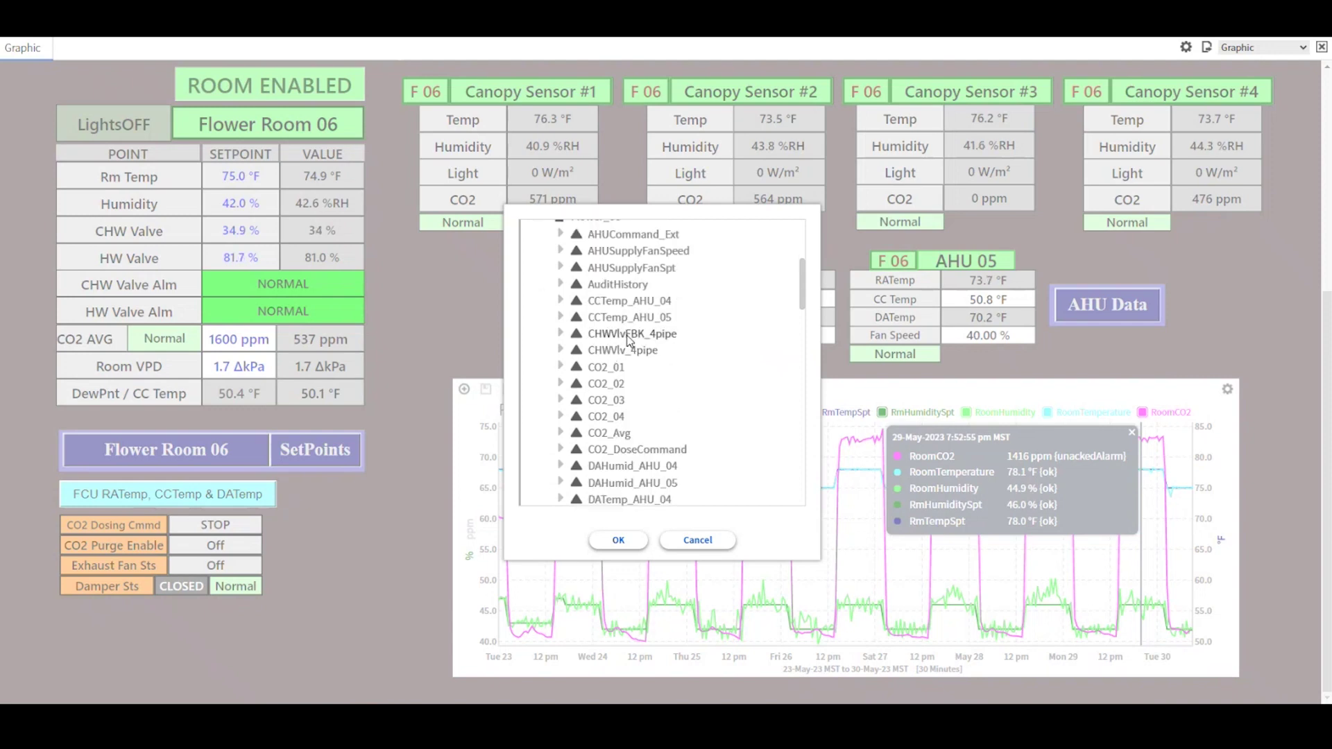
{"action": "scroll", "coordinate": [629, 340], "scroll_direction": "down", "scroll_amount": 2}
{"action": "scroll", "coordinate": [631, 370], "scroll_direction": "down", "scroll_amount": 2}
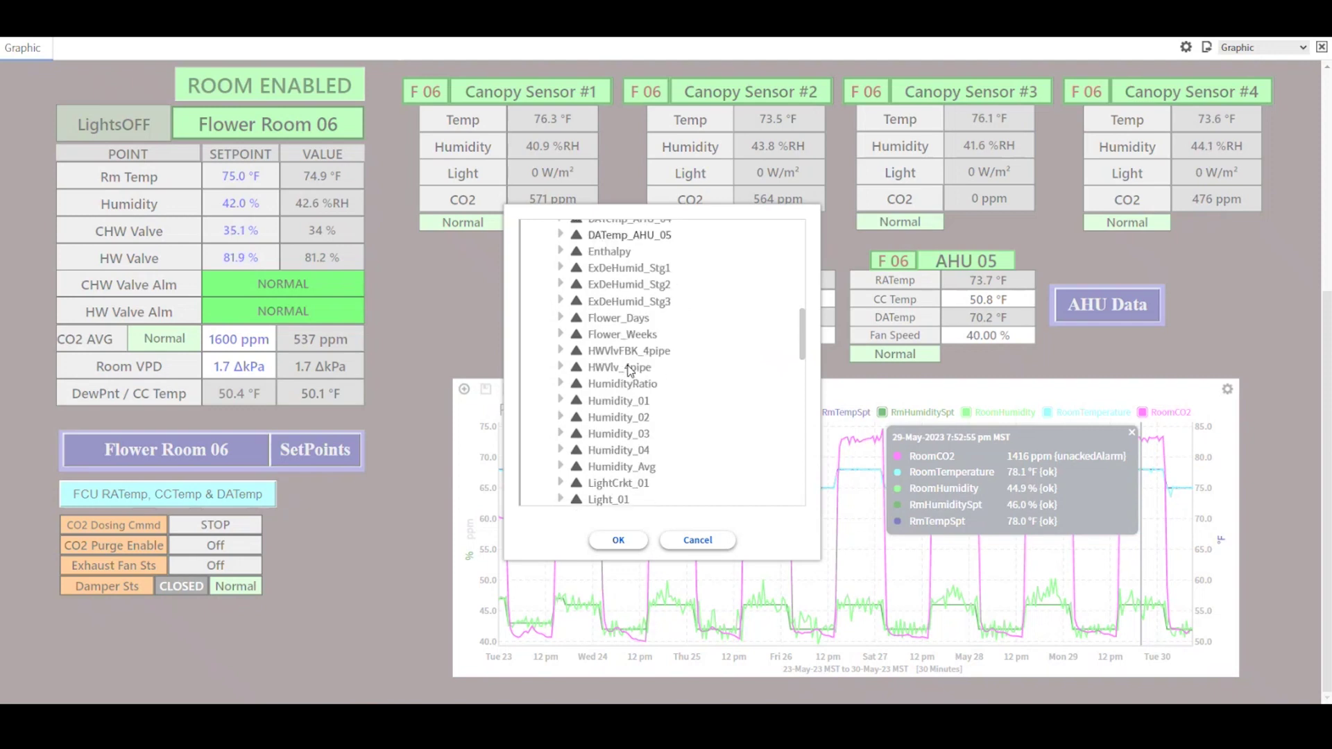
{"action": "scroll", "coordinate": [632, 361], "scroll_direction": "down", "scroll_amount": 2}
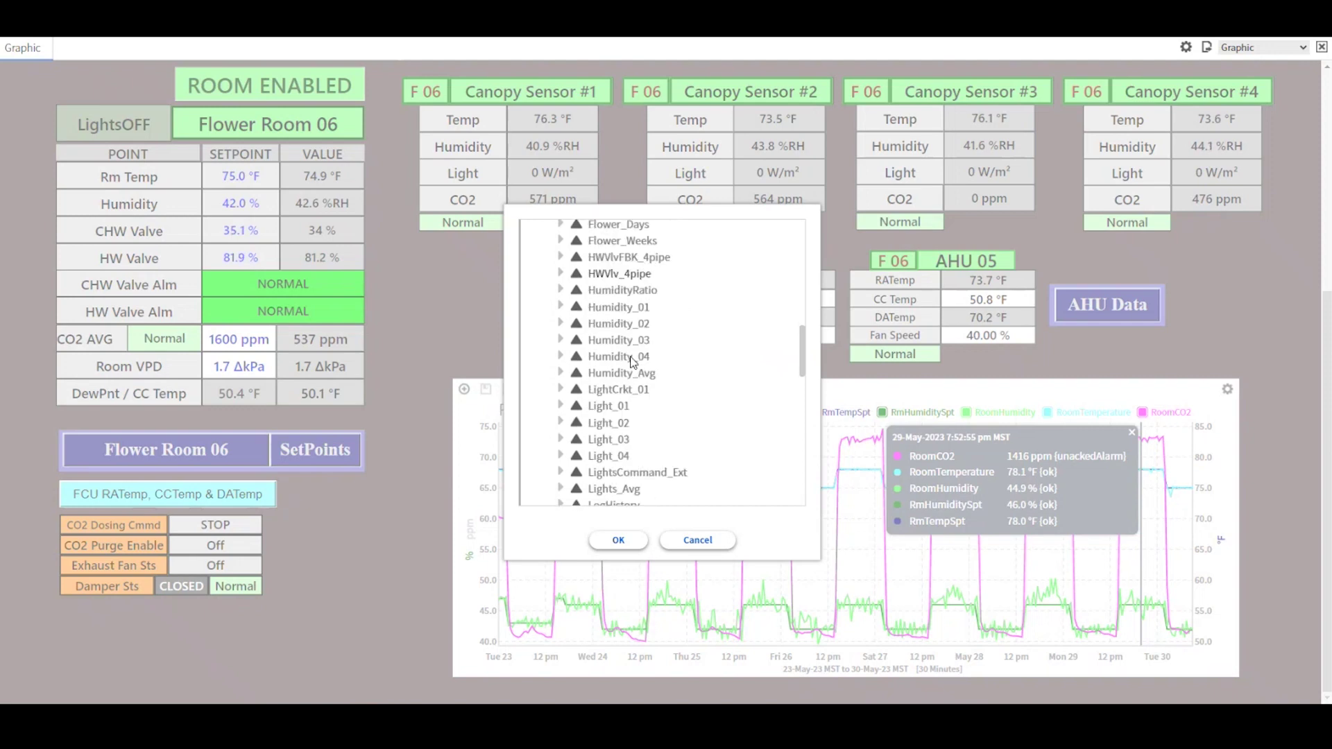
{"action": "scroll", "coordinate": [633, 361], "scroll_direction": "down", "scroll_amount": 1}
{"action": "scroll", "coordinate": [632, 358], "scroll_direction": "down", "scroll_amount": 3}
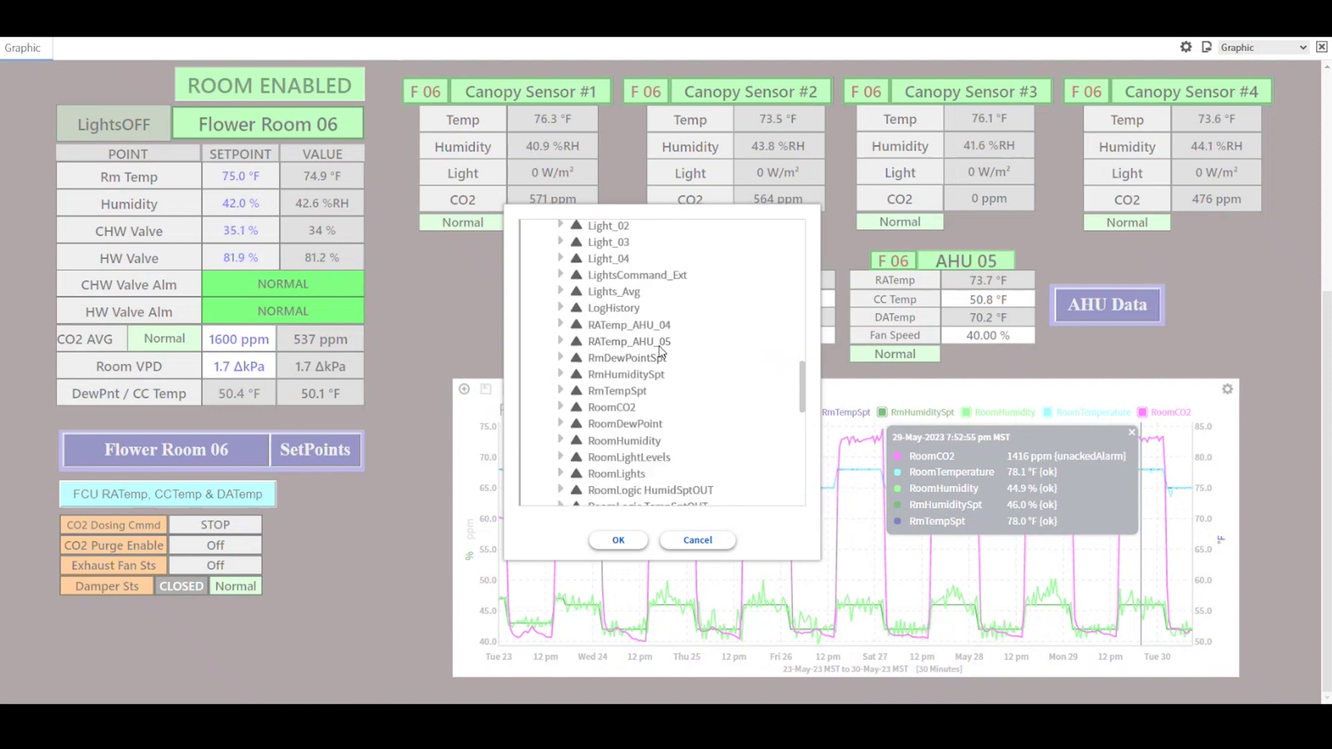
{"action": "scroll", "coordinate": [659, 351], "scroll_direction": "down", "scroll_amount": 8}
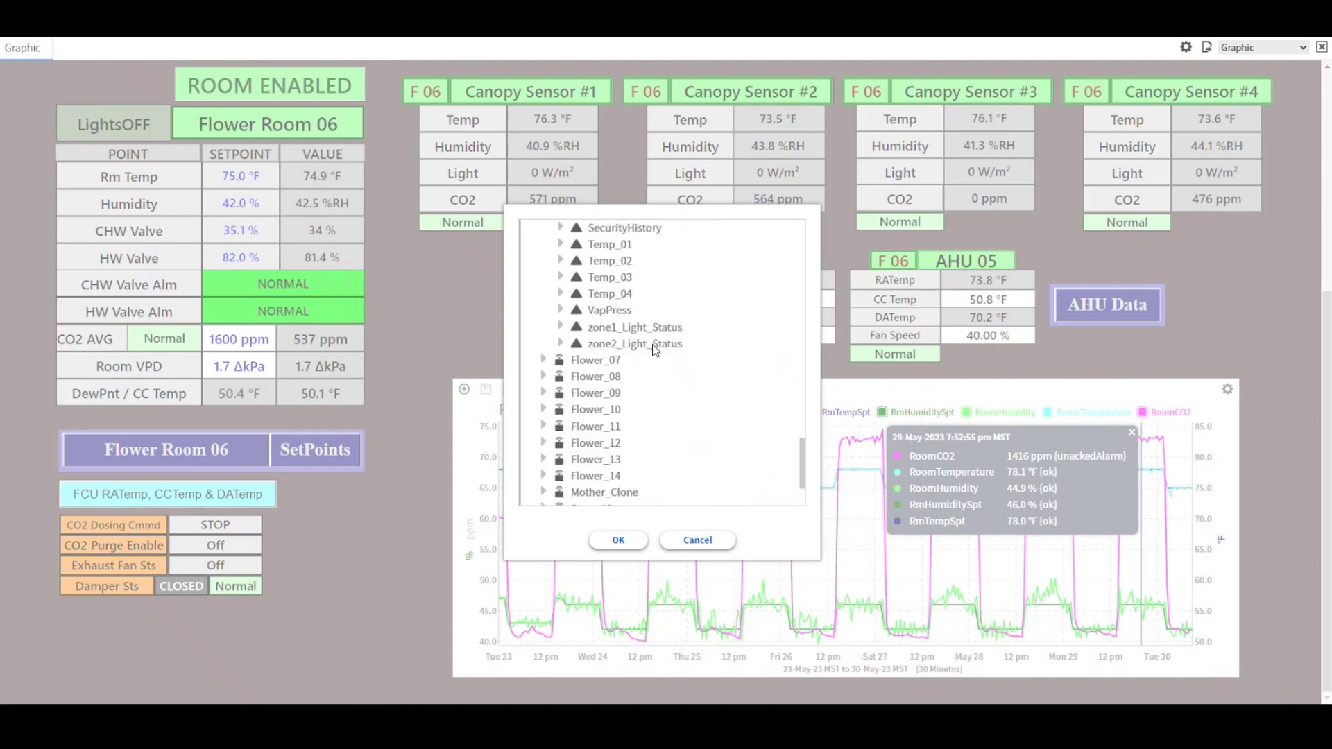
{"action": "scroll", "coordinate": [655, 351], "scroll_direction": "up", "scroll_amount": 12}
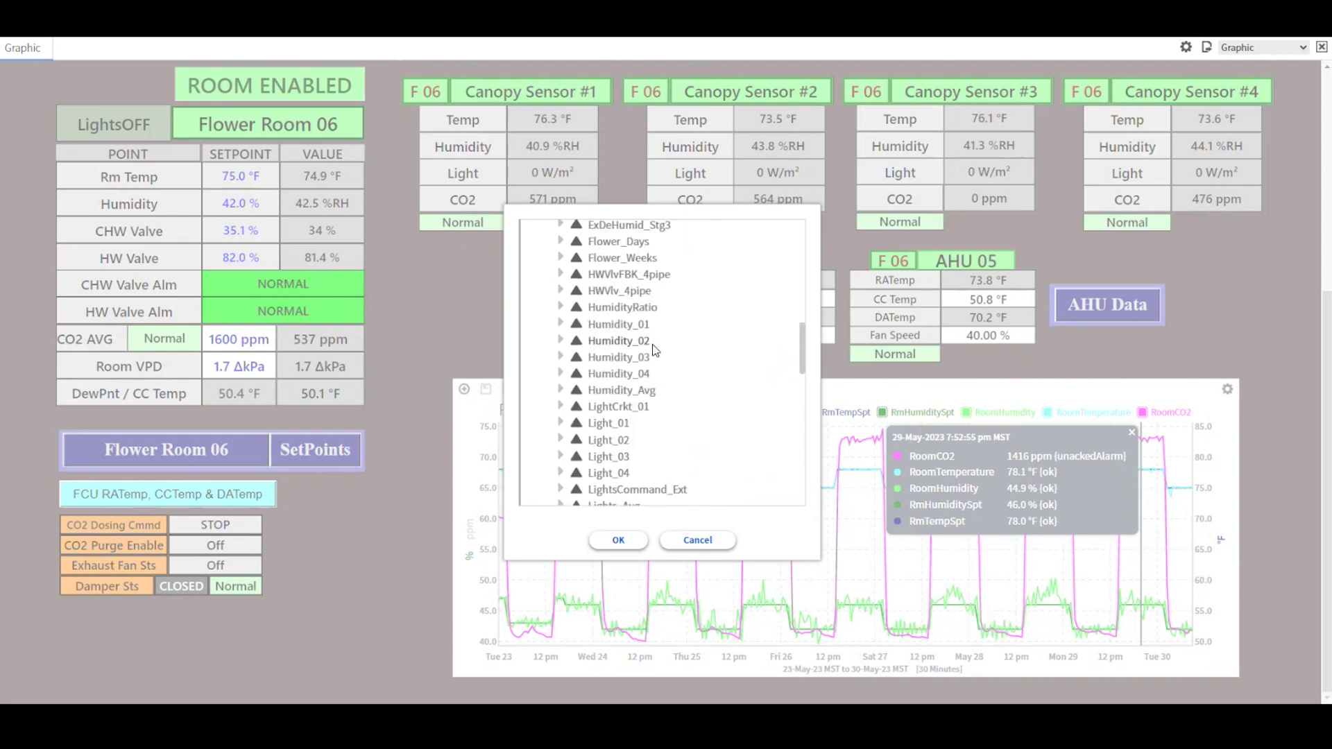
{"action": "scroll", "coordinate": [656, 351], "scroll_direction": "up", "scroll_amount": 5}
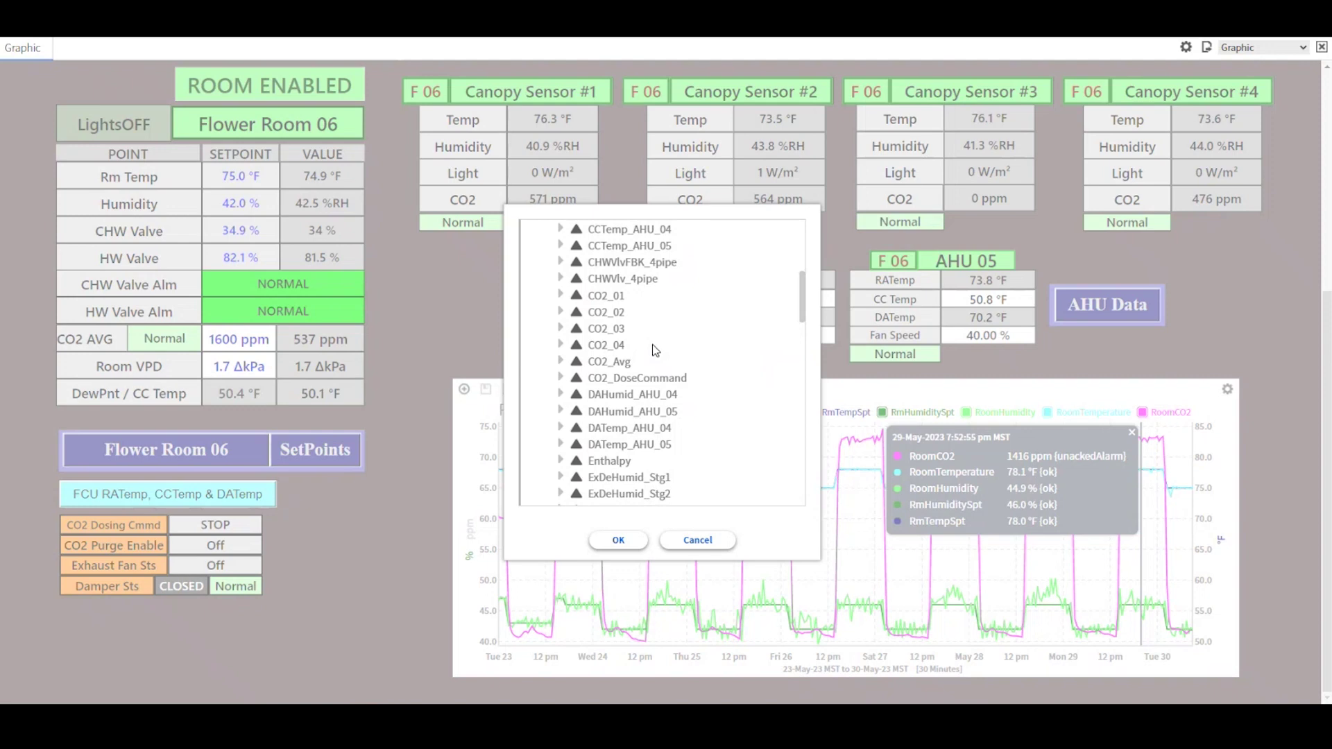
Add the CHWVlv_4pipe trend to the Room 6 chart and fix its left % axis at Min 0, Max 100
{"action": "left_click", "coordinate": [628, 280]}
{"action": "left_click", "coordinate": [632, 540]}
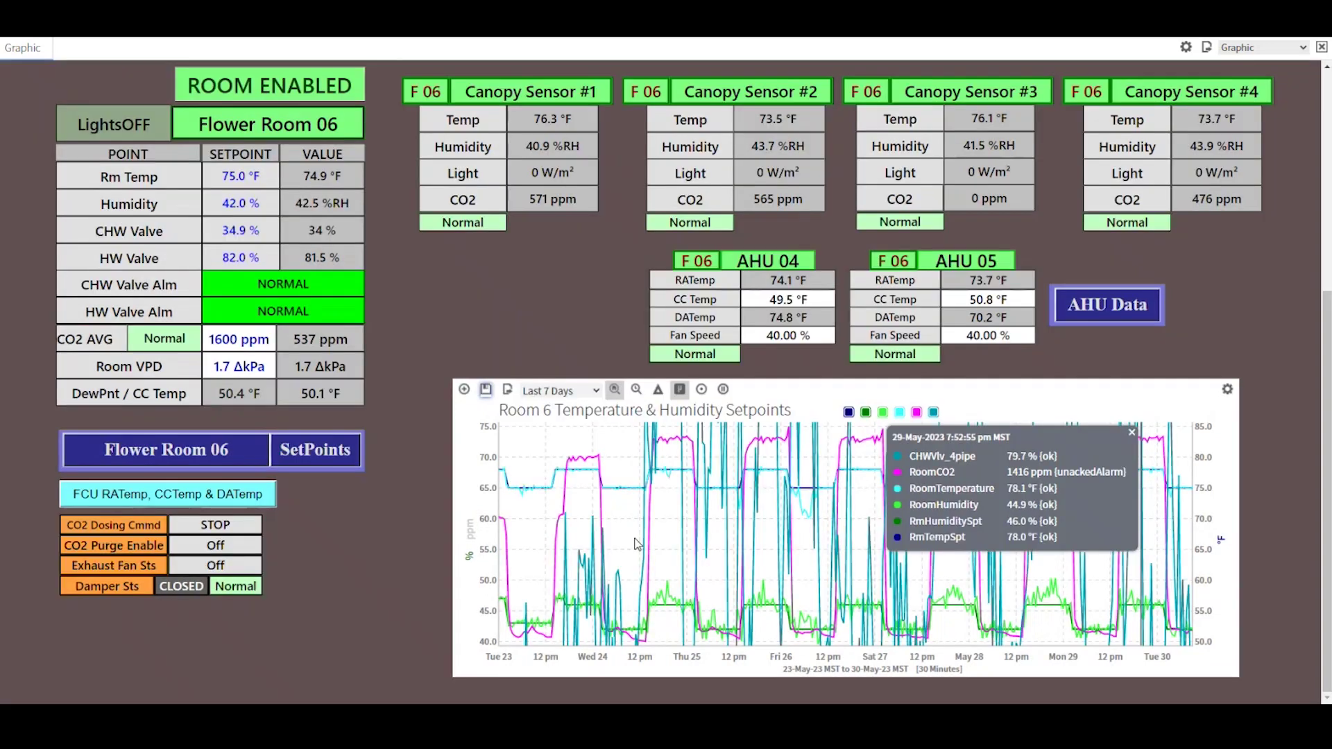
{"action": "right_click", "coordinate": [485, 551]}
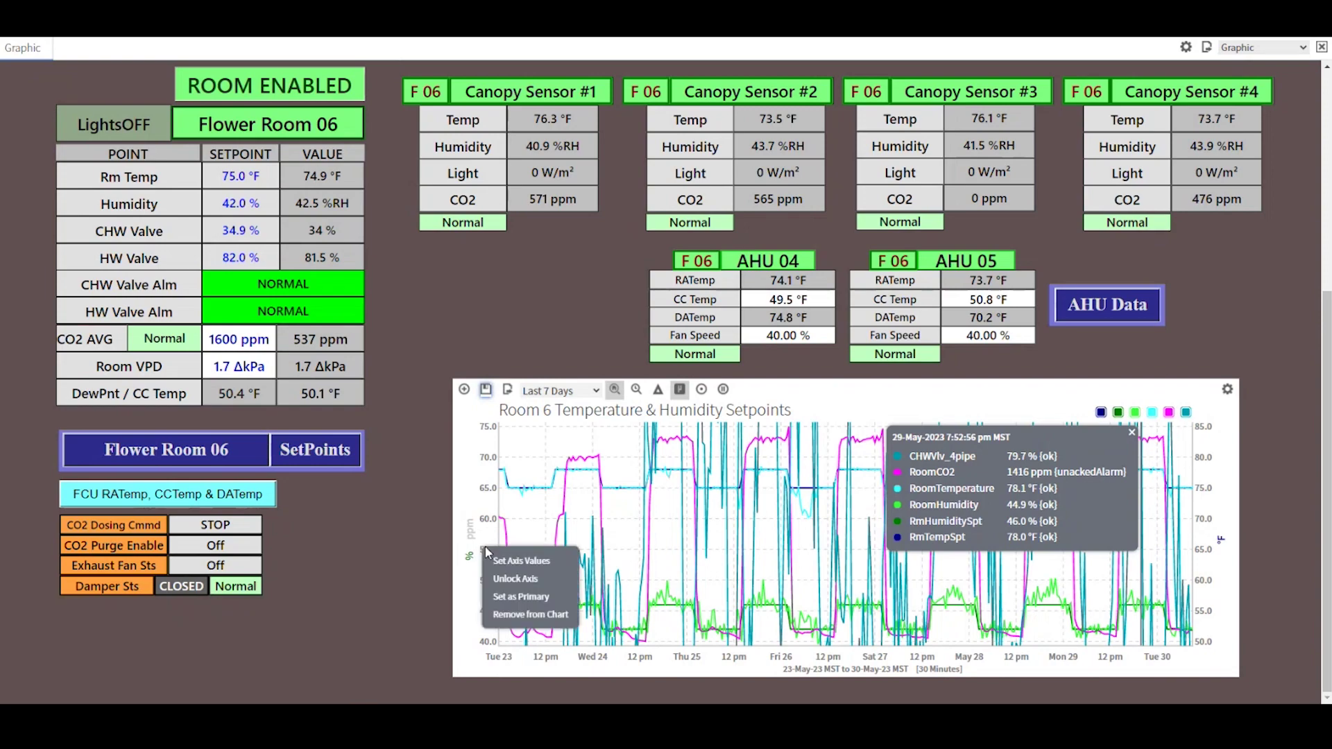
{"action": "left_click", "coordinate": [520, 561]}
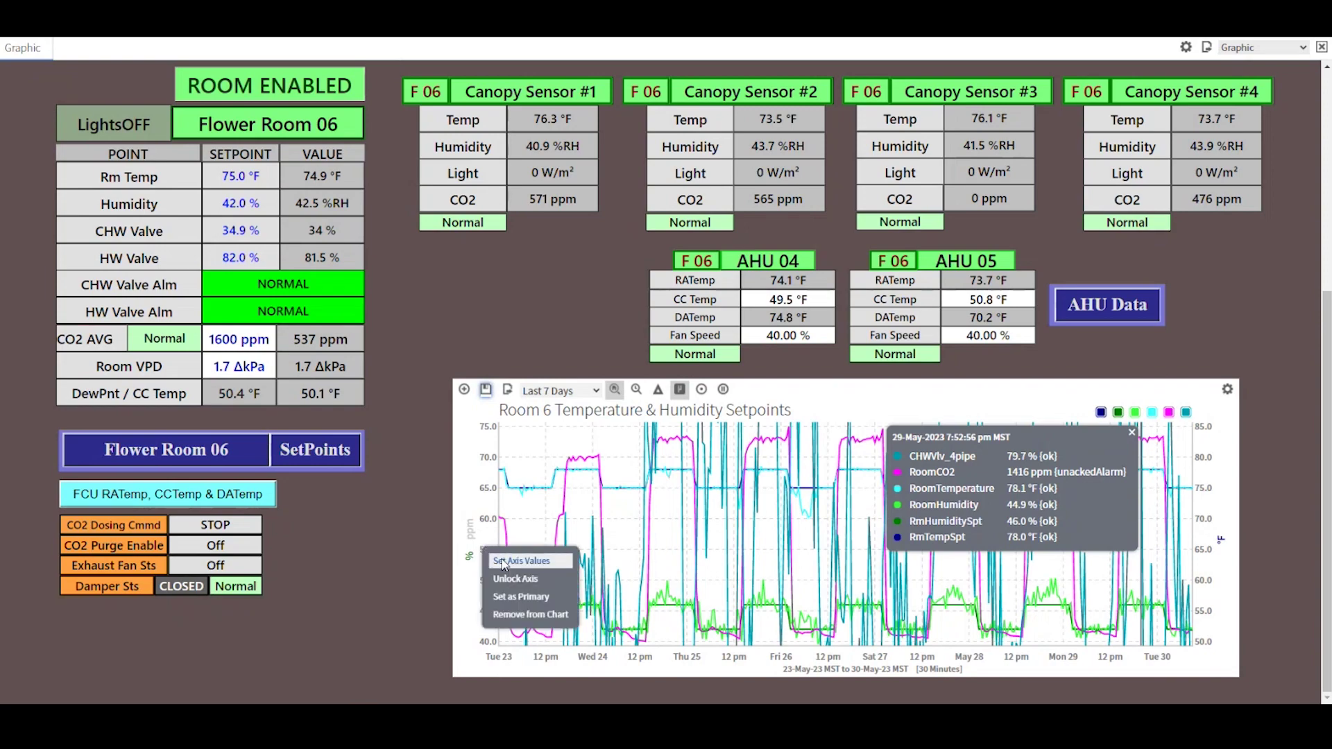
{"action": "left_click_drag", "start_coordinate": [632, 366], "coordinate": [612, 363]}
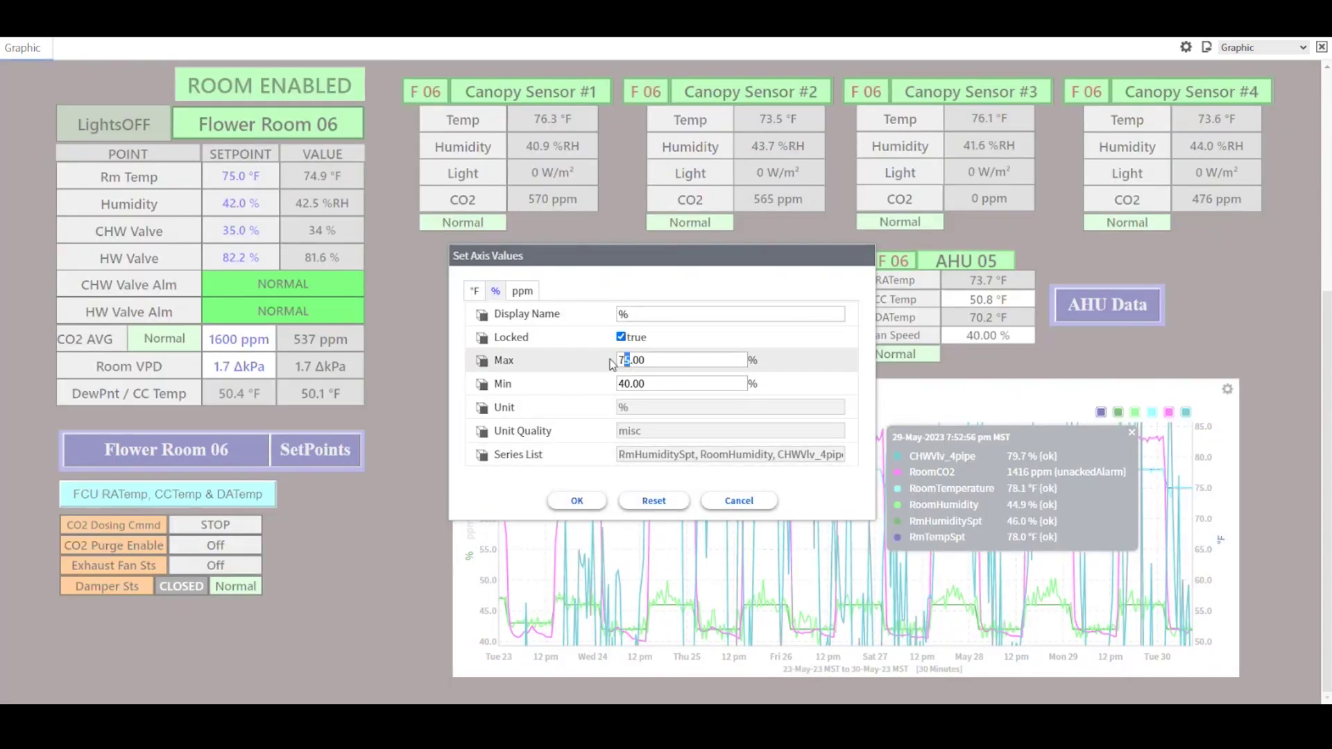
{"action": "type", "text": "100"}
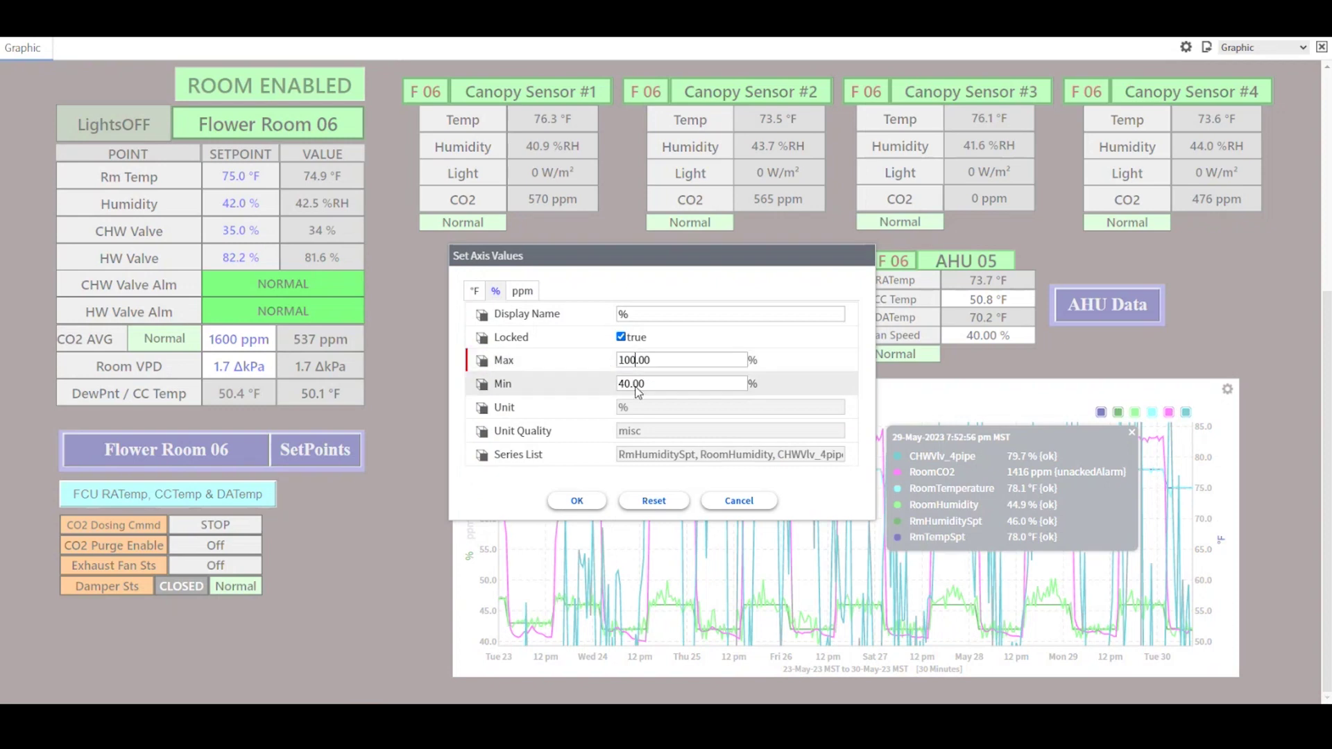
{"action": "left_click_drag", "start_coordinate": [629, 388], "coordinate": [610, 388]}
{"action": "key", "text": "BackSpace"}
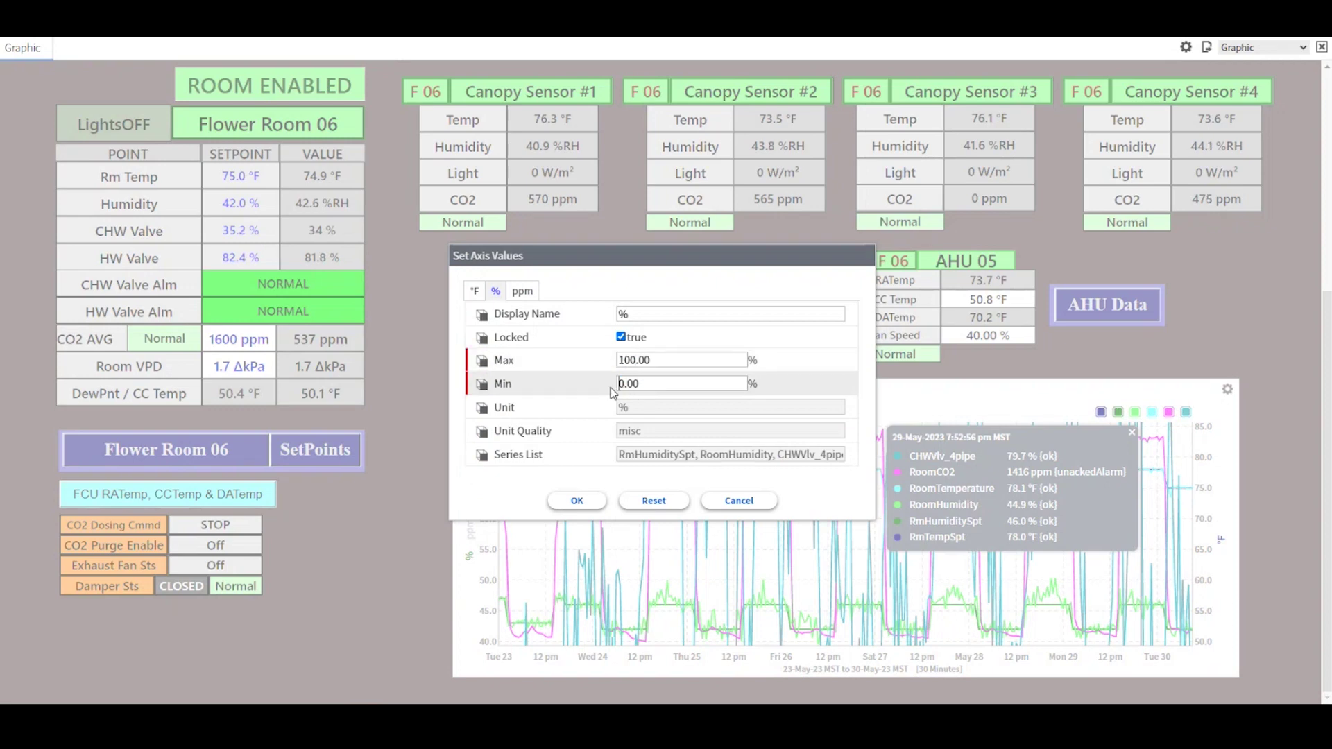
{"action": "left_click", "coordinate": [567, 502]}
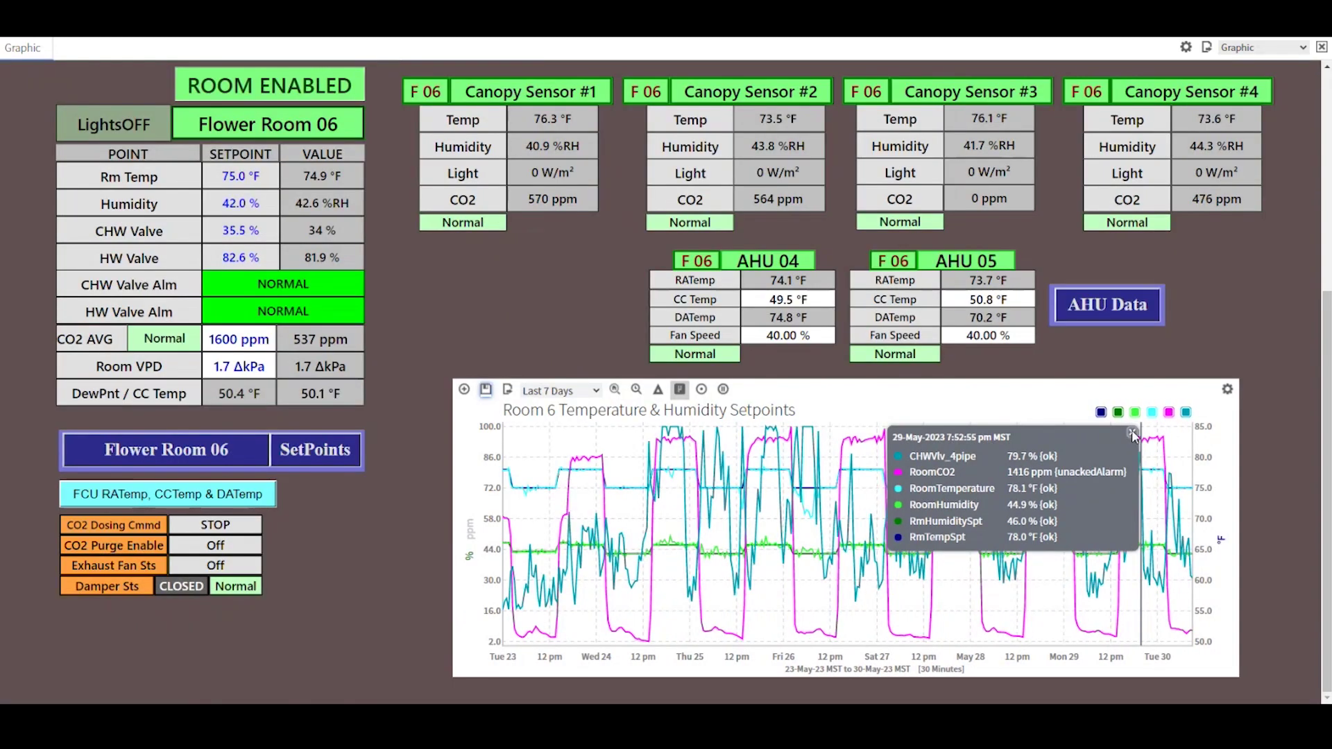
Close the chart's data-point popup and scroll to review the rescaled Room 6 trends
{"action": "left_click", "coordinate": [1132, 433]}
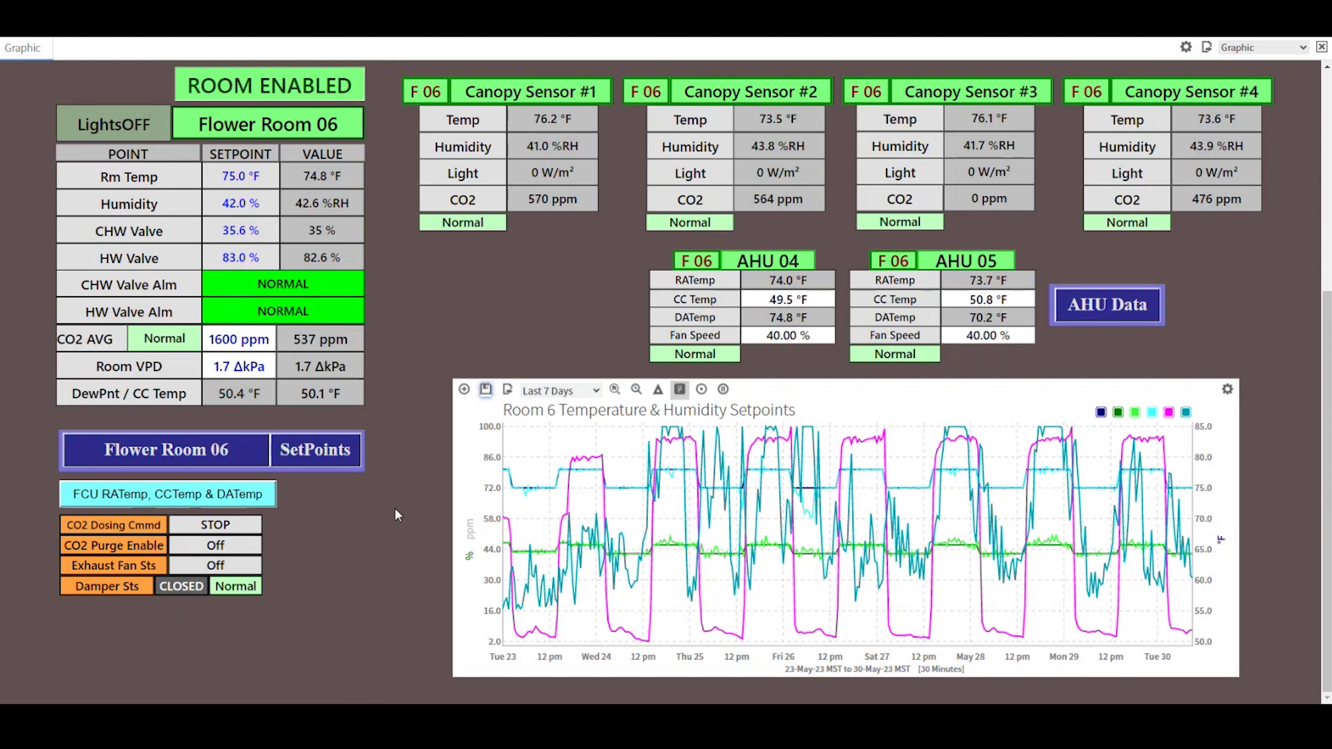
{"action": "scroll", "coordinate": [397, 514], "scroll_direction": "up", "scroll_amount": 1}
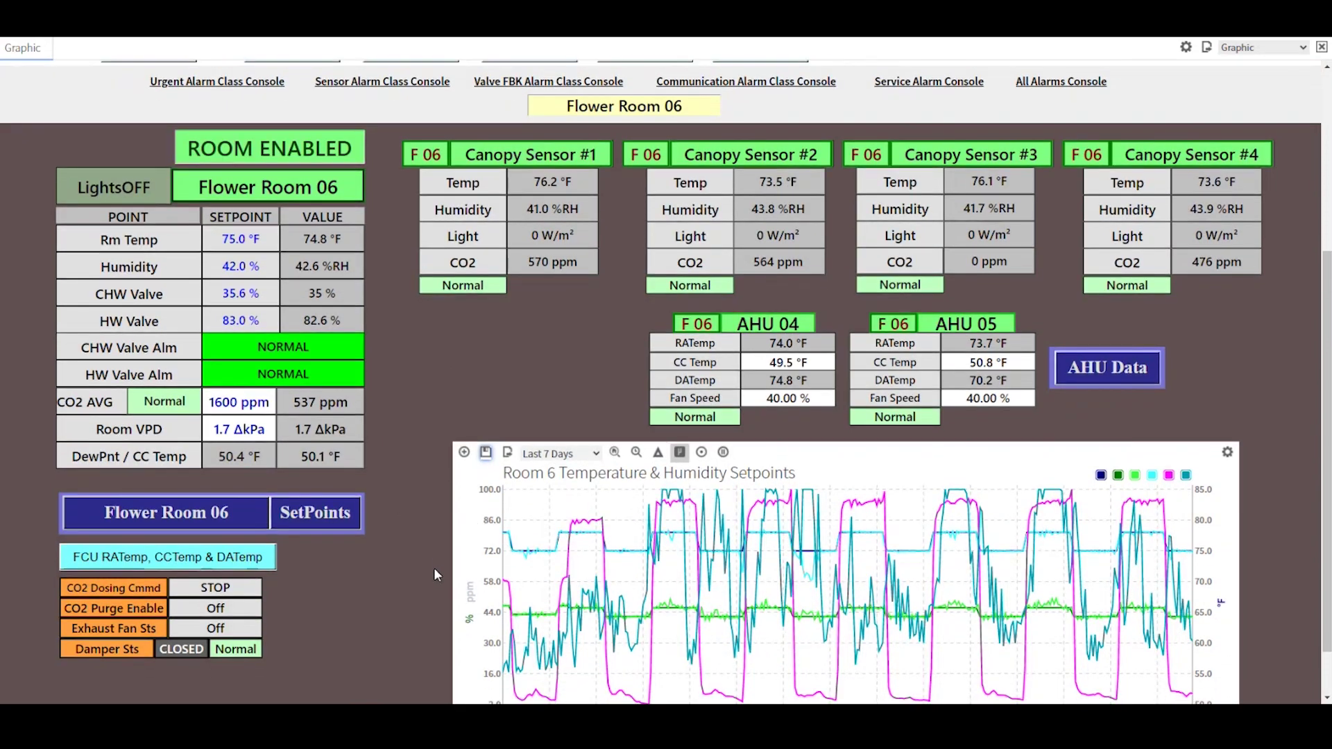
{"action": "scroll", "coordinate": [434, 567], "scroll_direction": "down", "scroll_amount": 1}
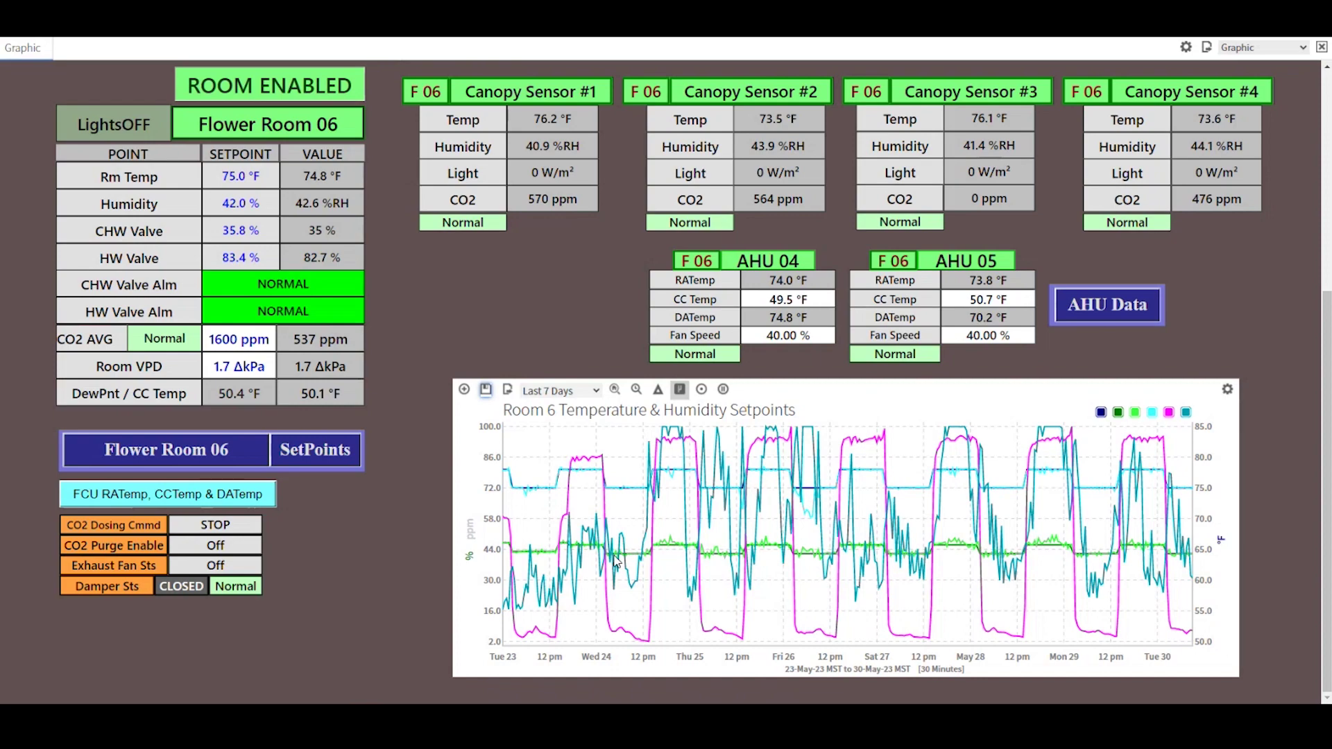
Switch to the Dry Room 01 page and open its trend chart's time-range list
{"action": "scroll", "coordinate": [434, 475], "scroll_direction": "up", "scroll_amount": 3}
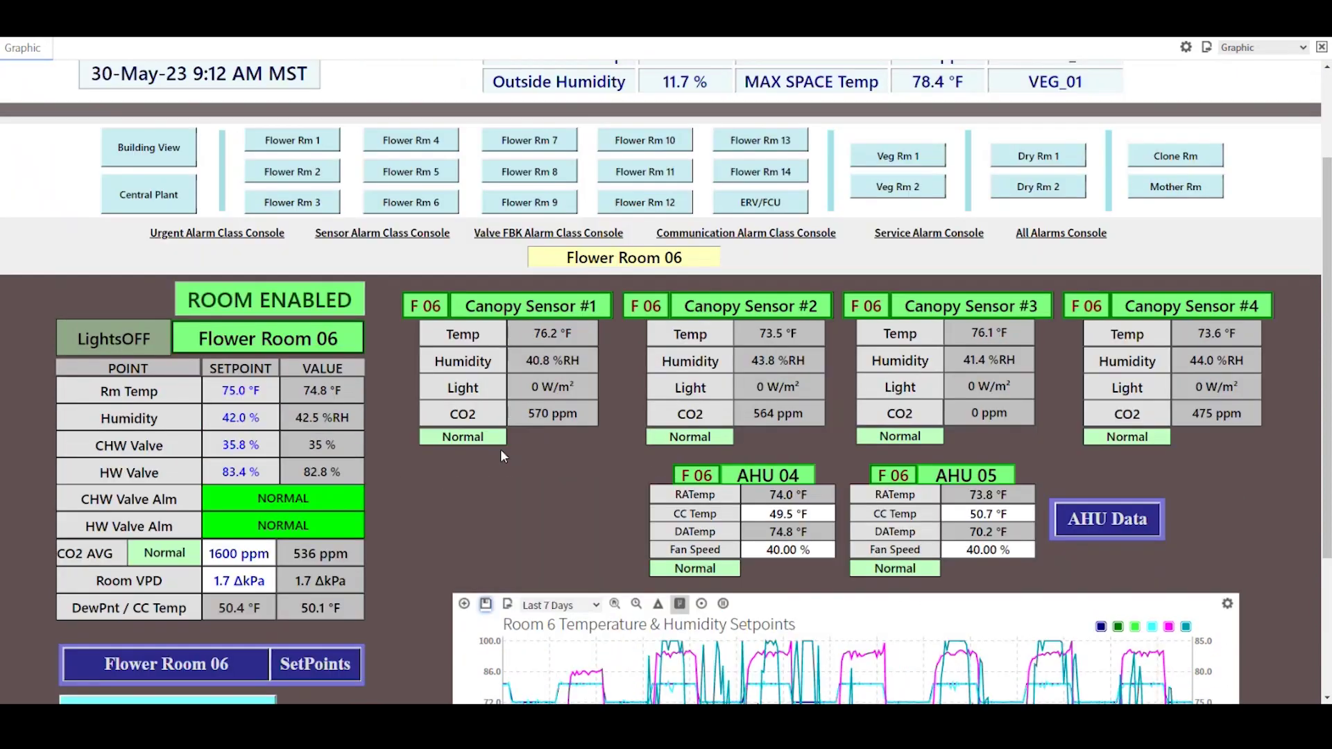
{"action": "left_click", "coordinate": [1048, 160]}
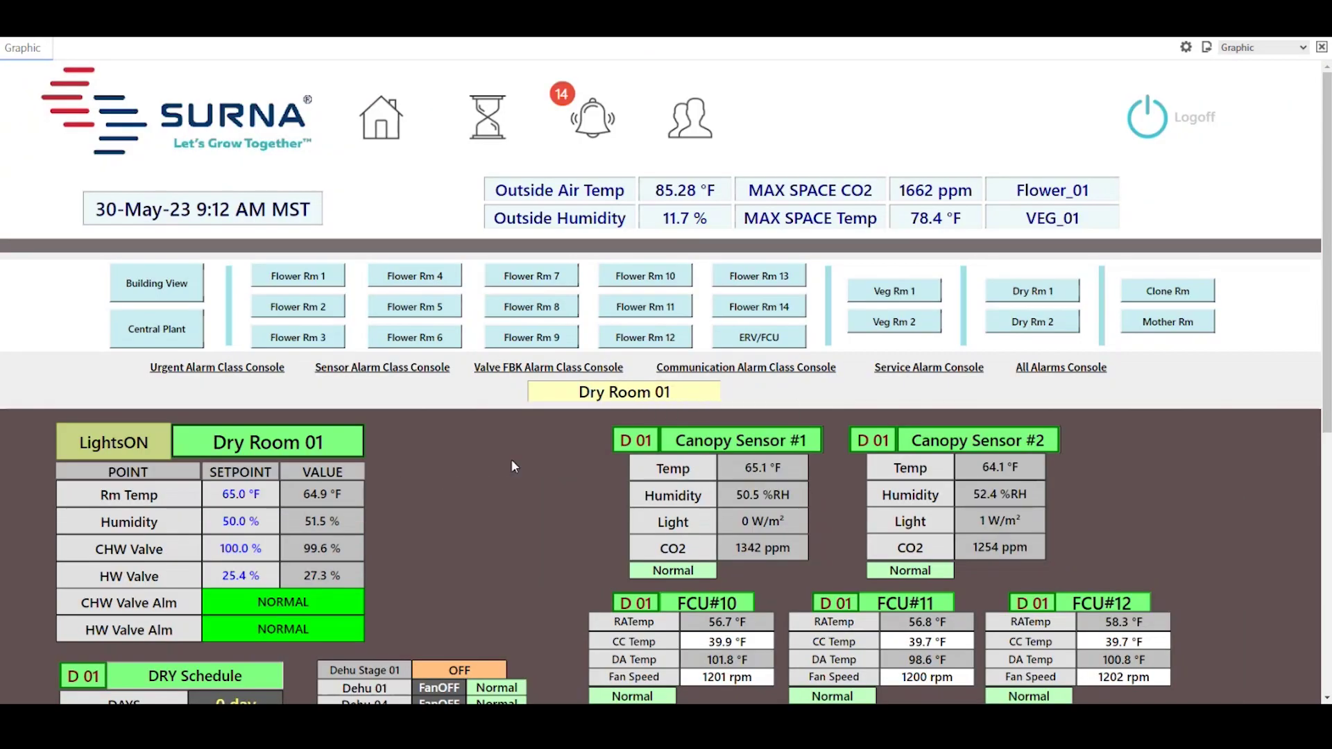
{"action": "scroll", "coordinate": [507, 476], "scroll_direction": "down", "scroll_amount": 2}
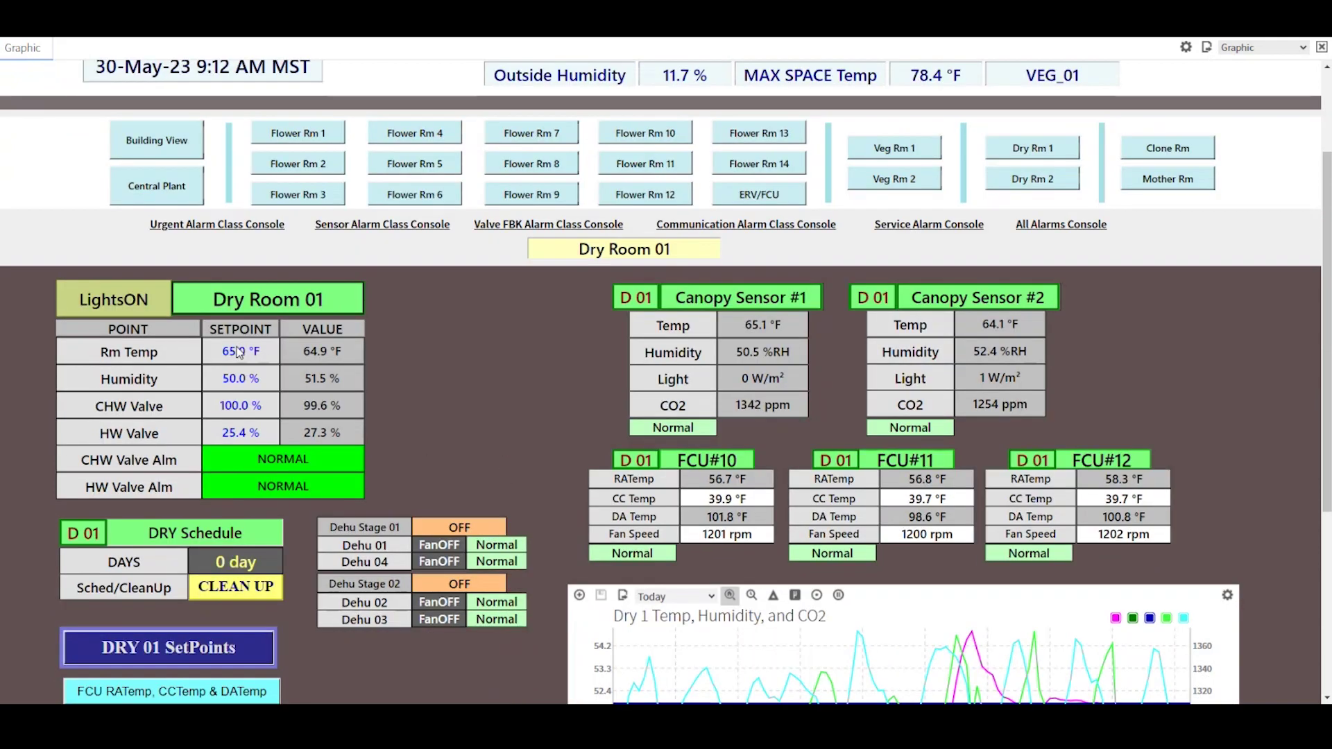
{"action": "mouse_move", "coordinate": [240, 364]}
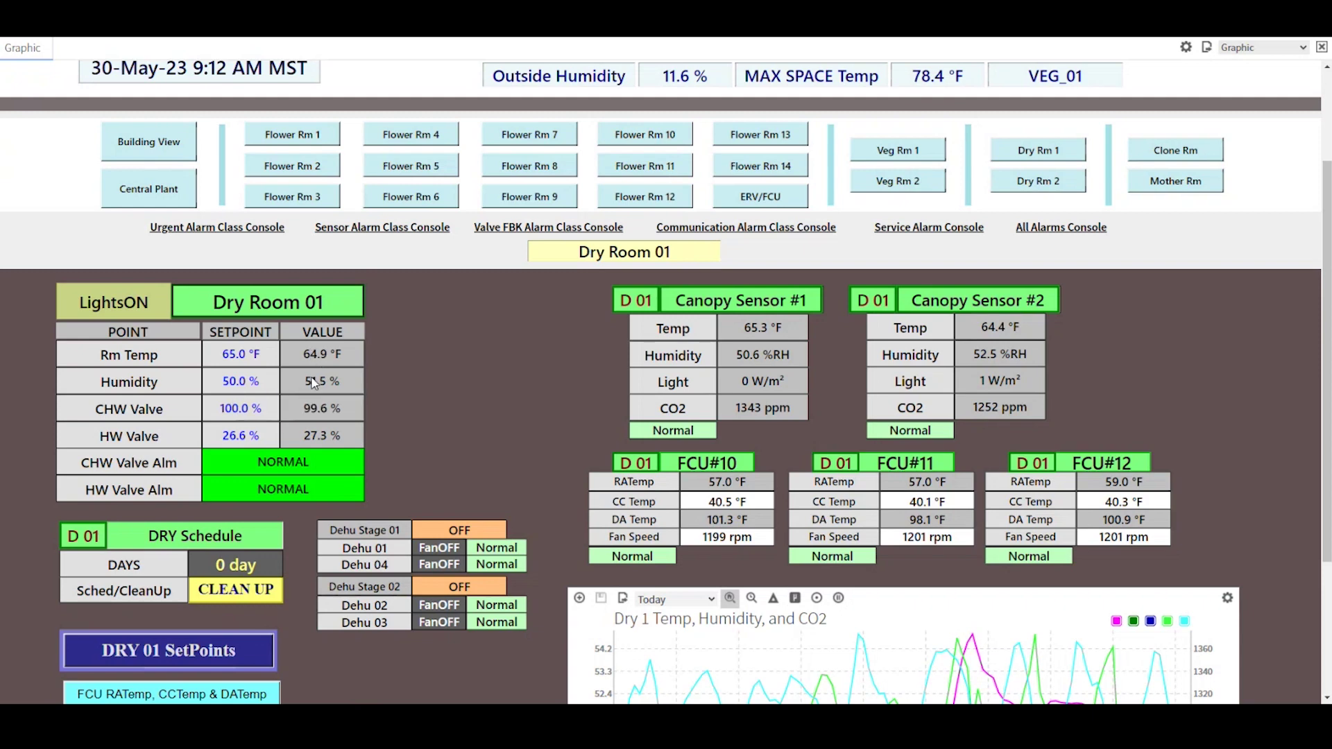
{"action": "scroll", "coordinate": [427, 402], "scroll_direction": "down", "scroll_amount": 2}
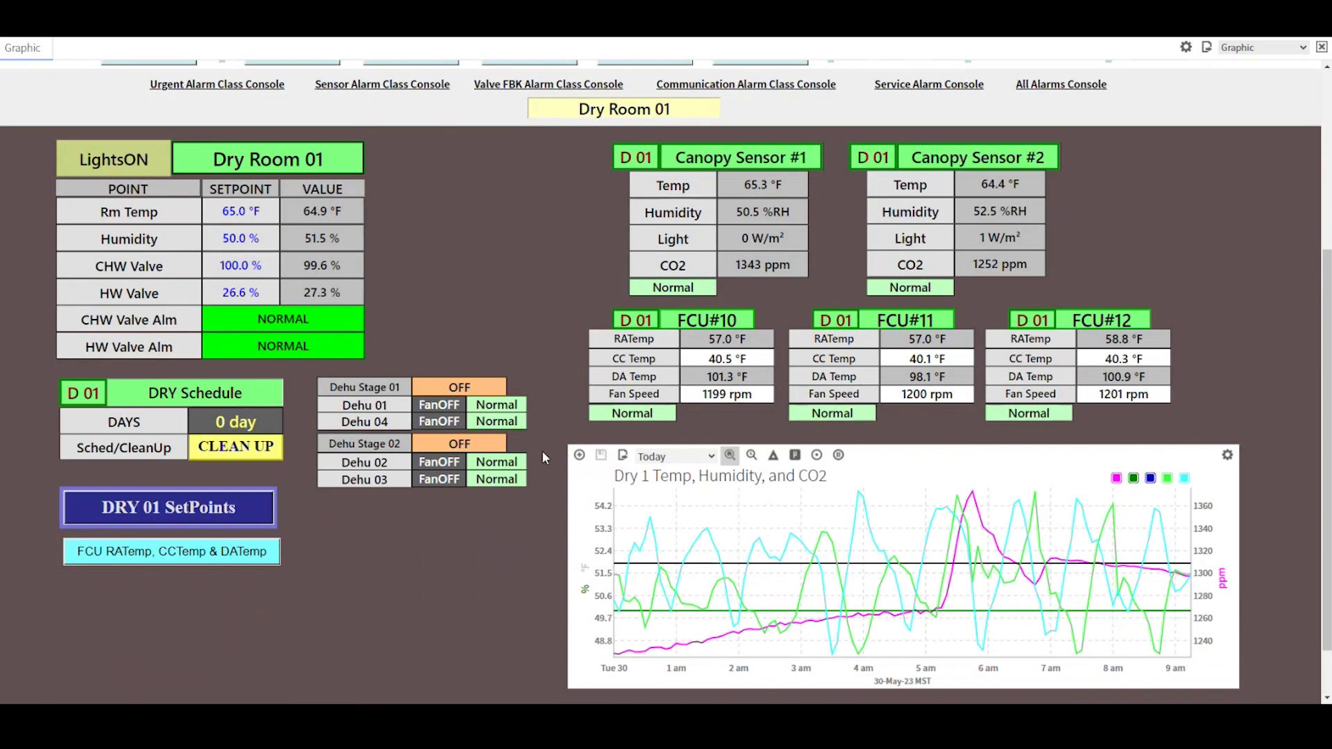
{"action": "left_click", "coordinate": [712, 457]}
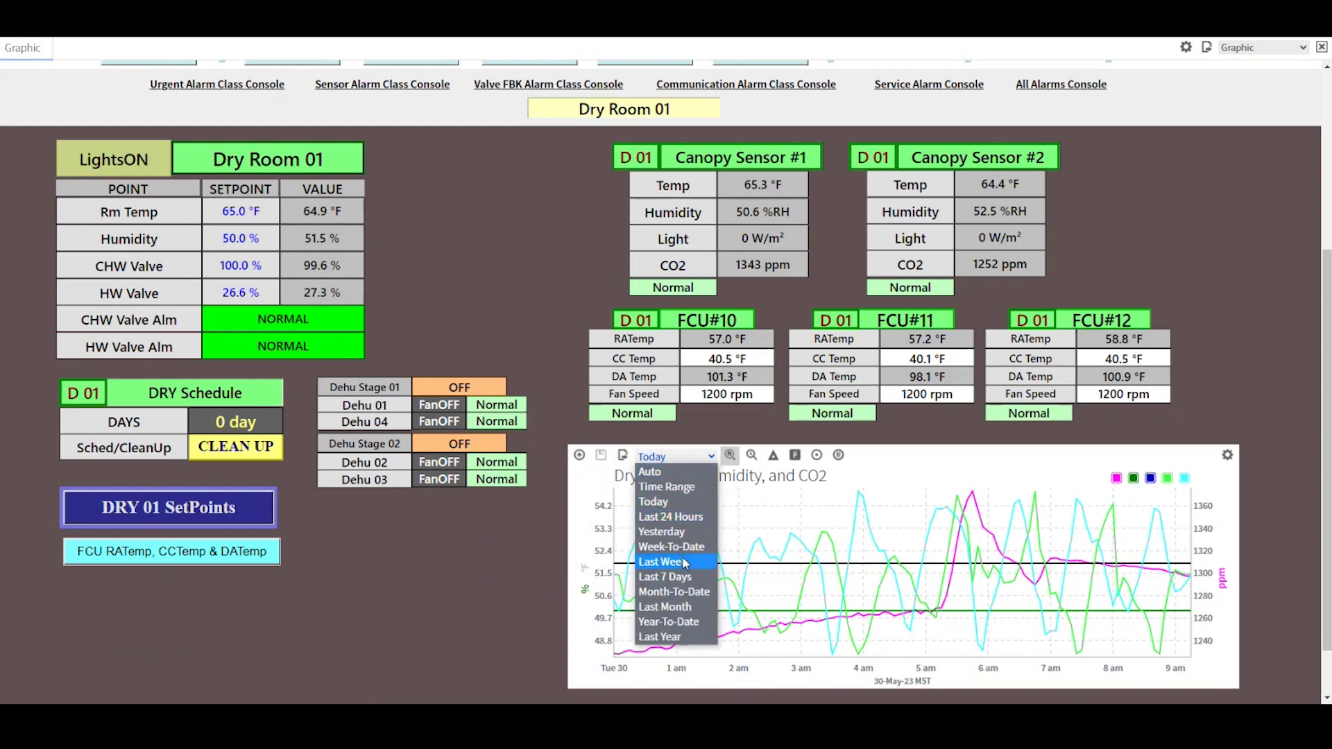
Show the last 7 days of Dry Room 01 data and pin every series' readings
{"action": "left_click", "coordinate": [663, 576]}
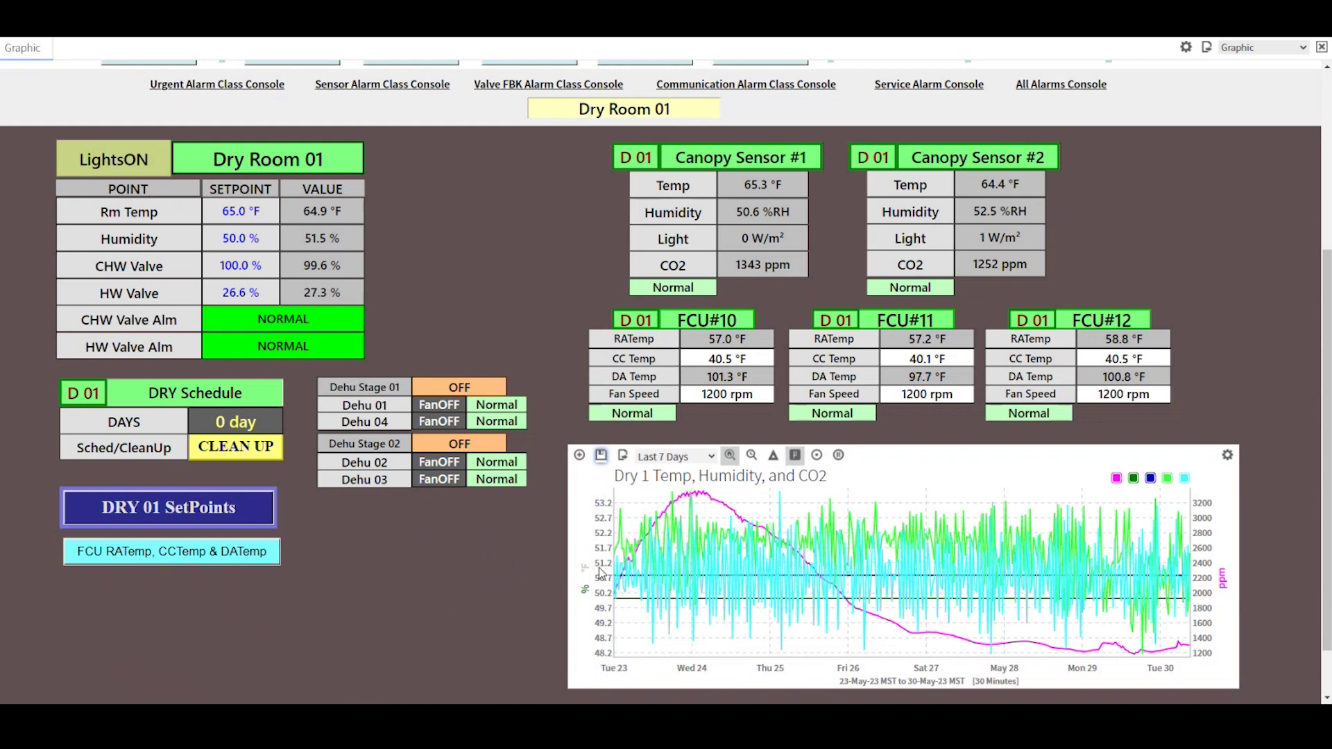
{"action": "mouse_move", "coordinate": [860, 532]}
{"action": "mouse_move", "coordinate": [649, 586]}
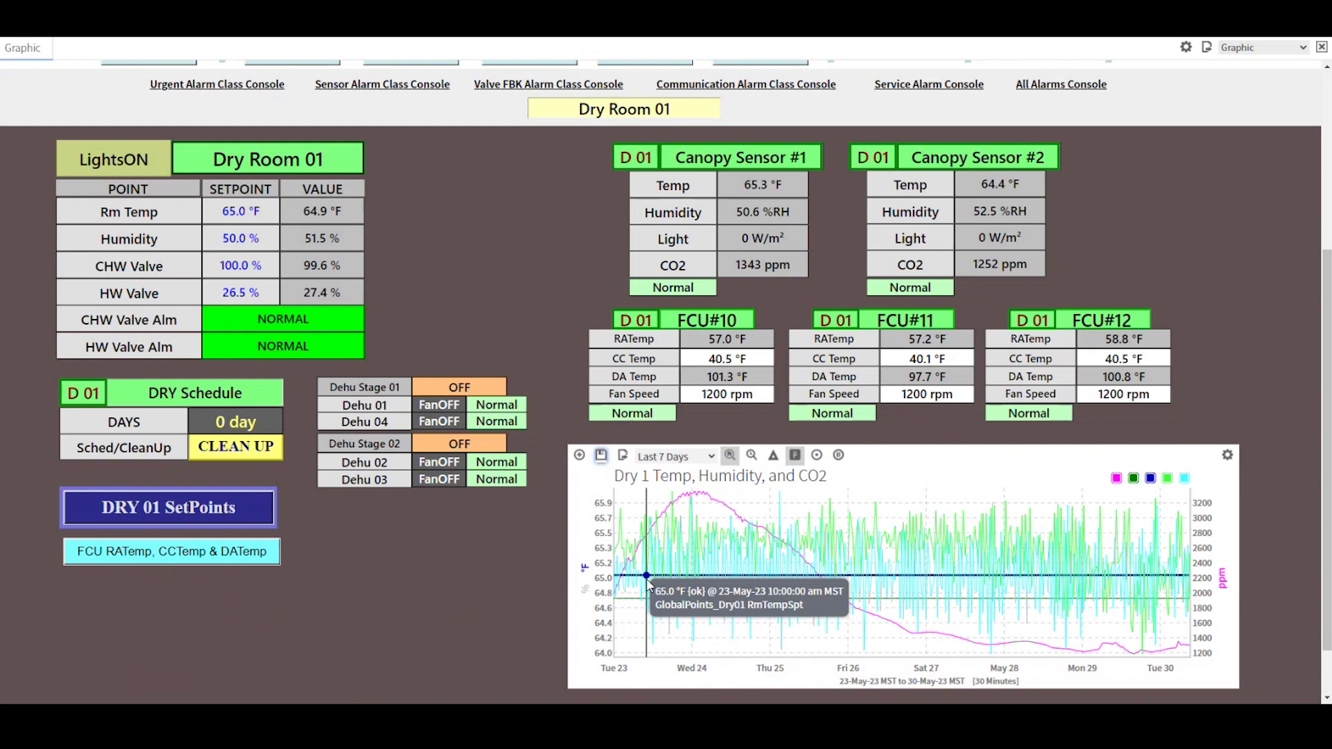
{"action": "left_click", "coordinate": [649, 586]}
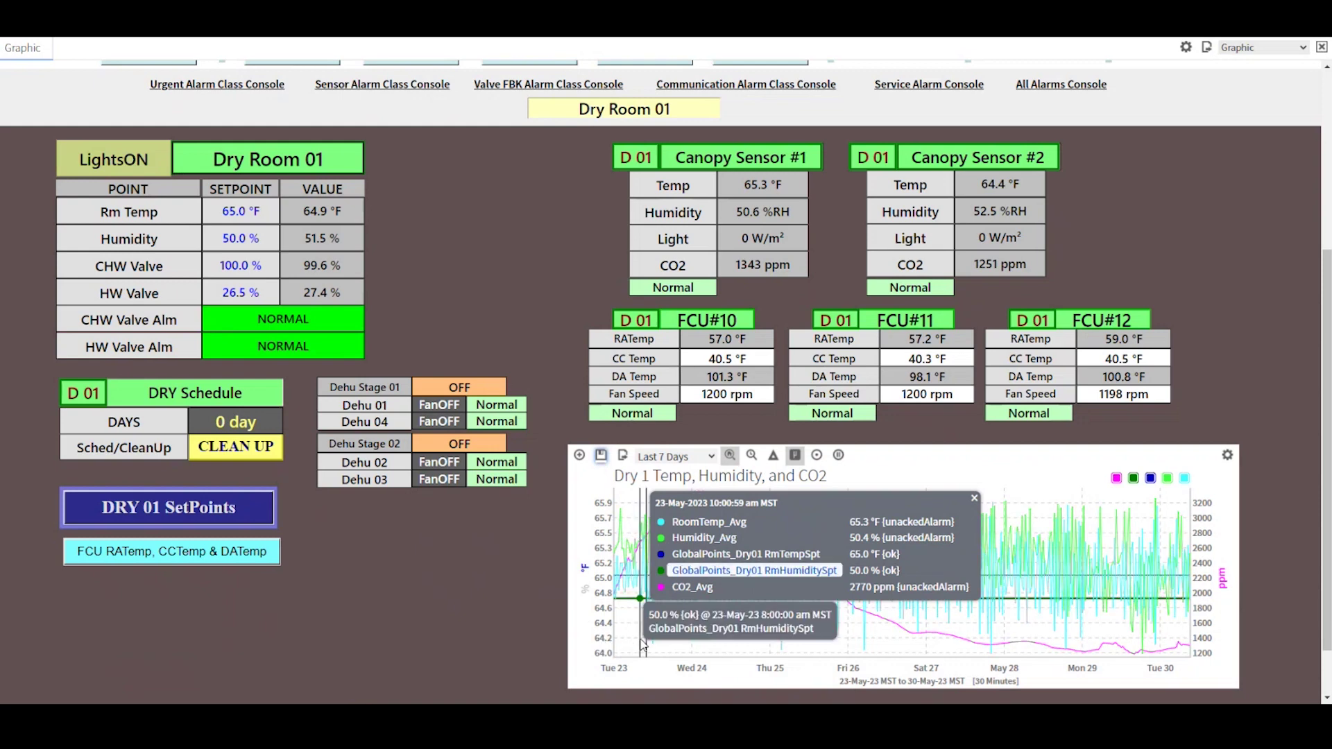
Switch the chart's left axis to percent humidity, then close the pinned readings popup
{"action": "mouse_move", "coordinate": [614, 654]}
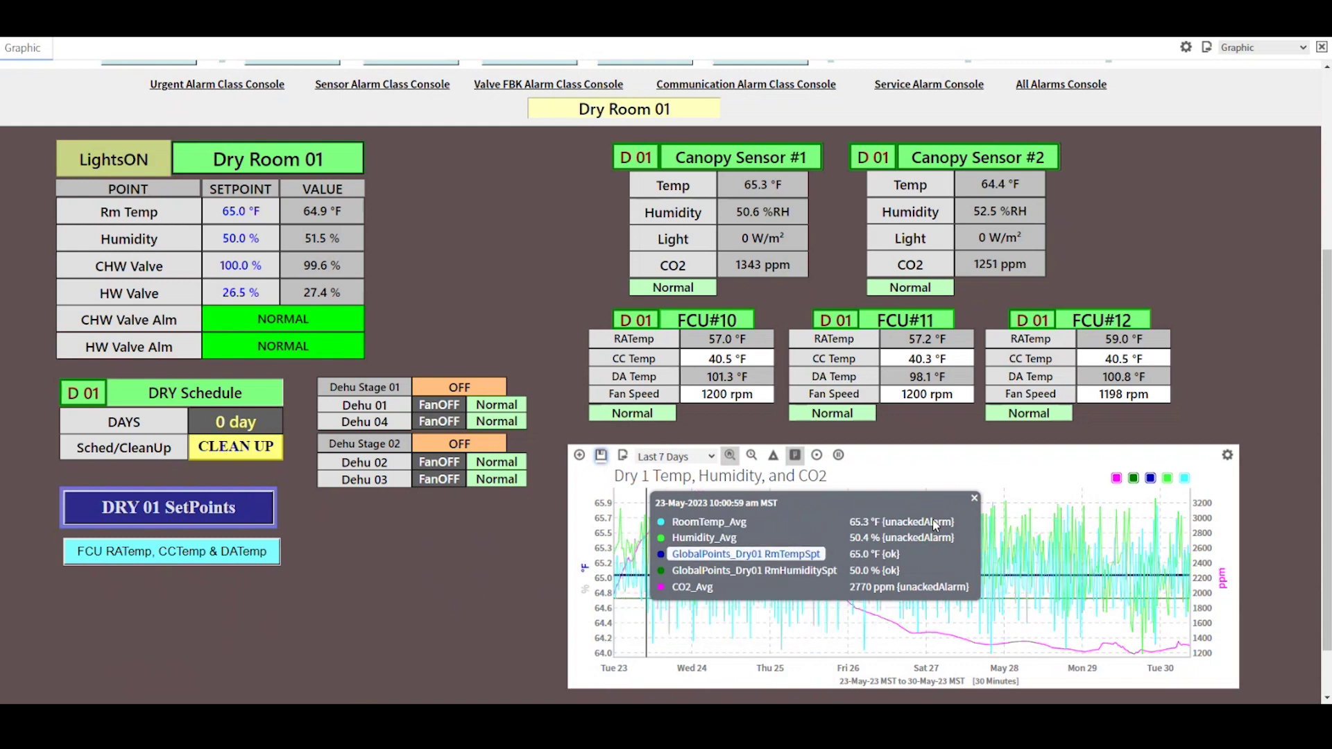
{"action": "mouse_move", "coordinate": [793, 551]}
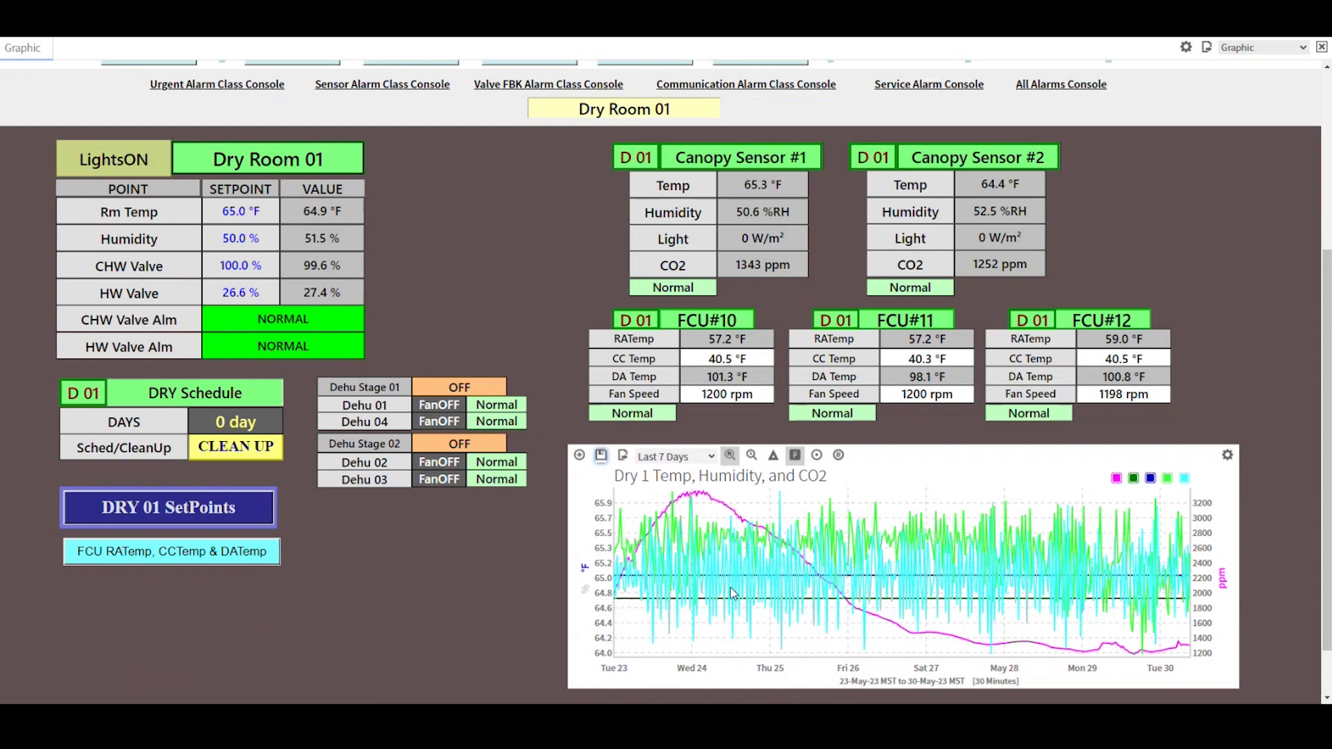
{"action": "left_click", "coordinate": [584, 595]}
{"action": "mouse_move", "coordinate": [697, 591]}
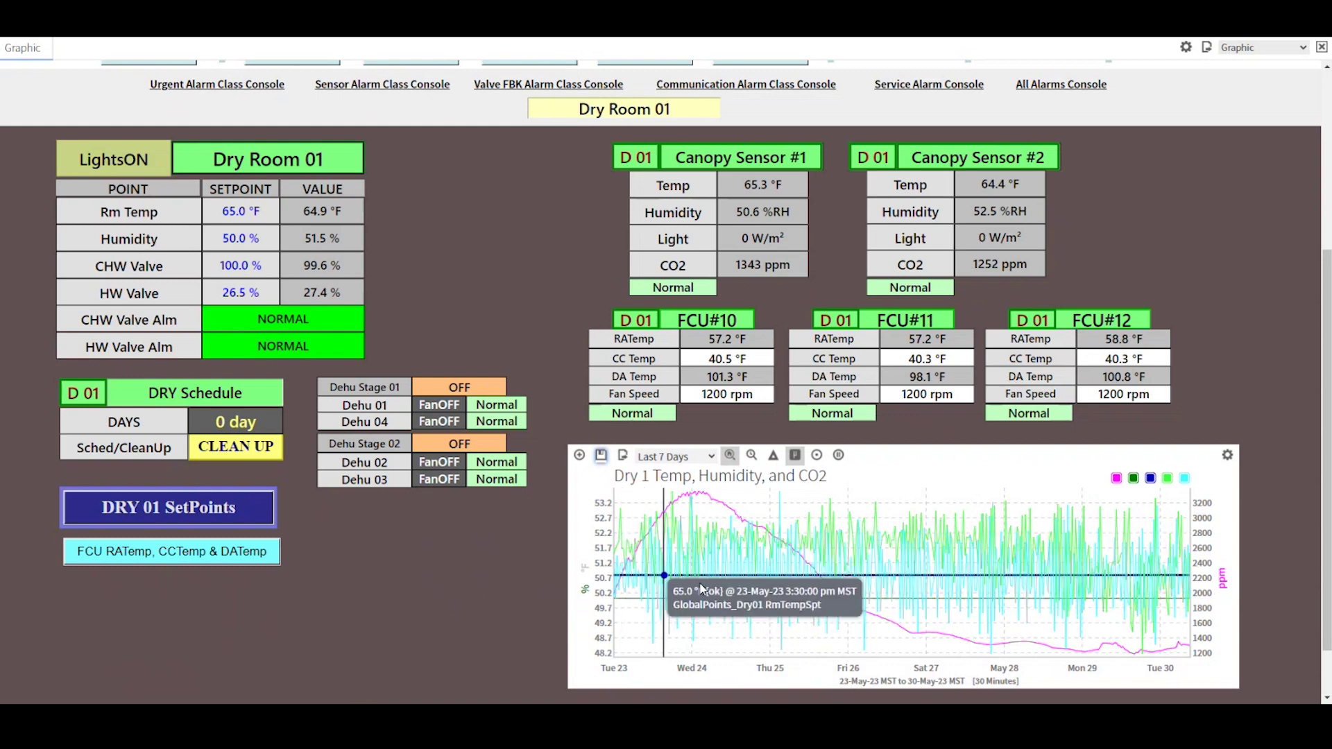
{"action": "left_click", "coordinate": [649, 597]}
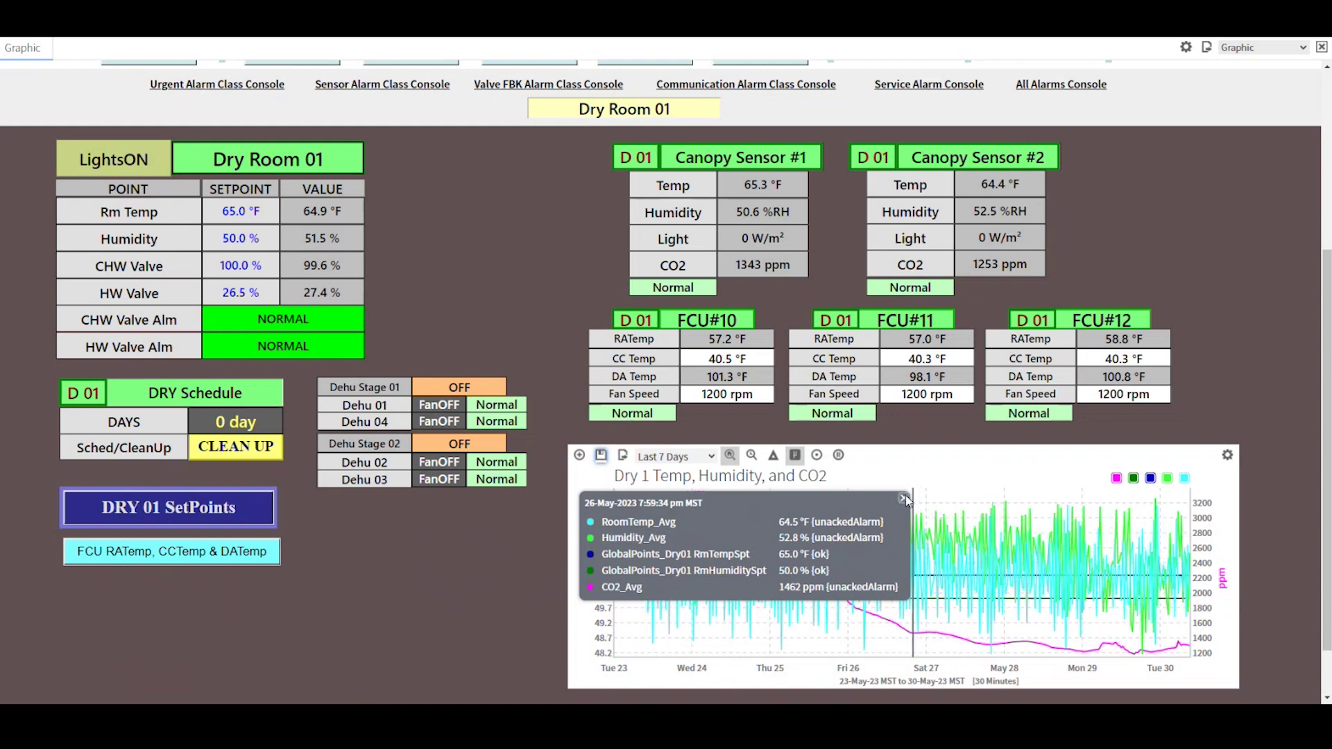
{"action": "left_click", "coordinate": [905, 498]}
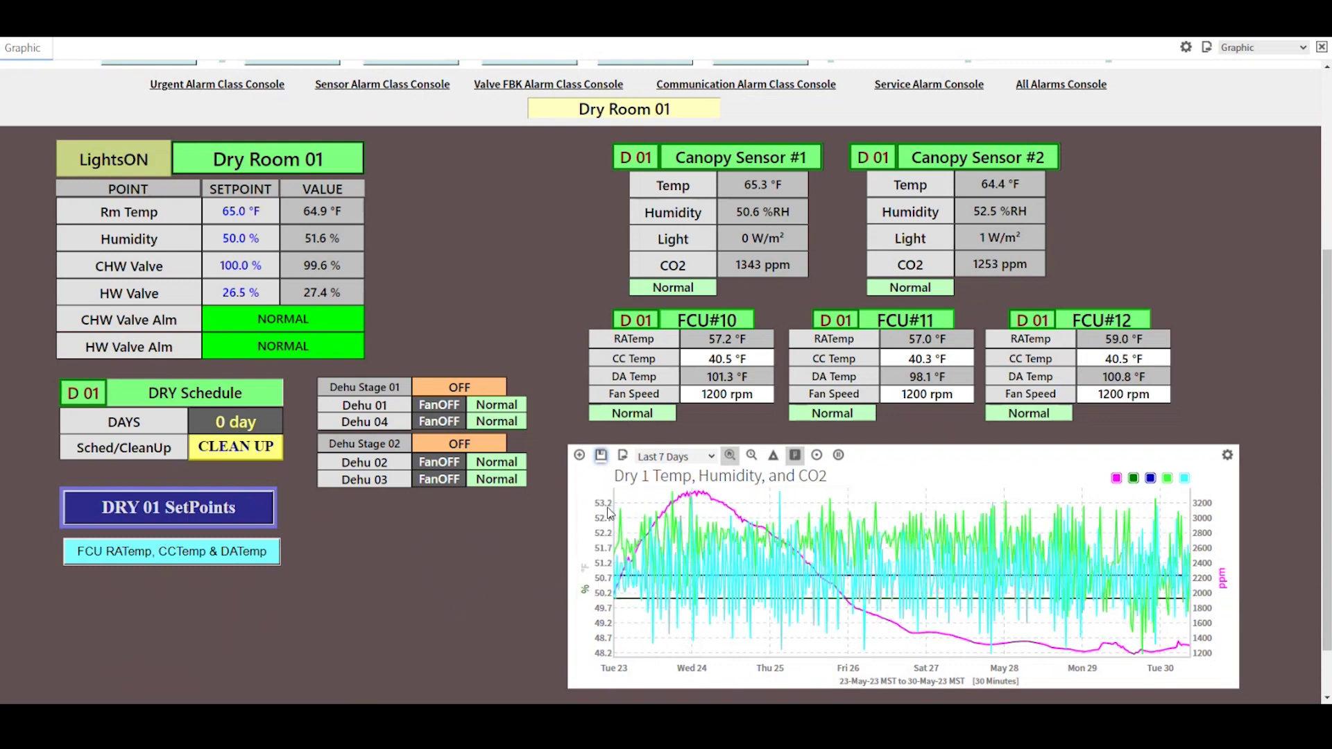
{"action": "mouse_move", "coordinate": [623, 598]}
{"action": "scroll", "coordinate": [448, 564], "scroll_direction": "up", "scroll_amount": 5}
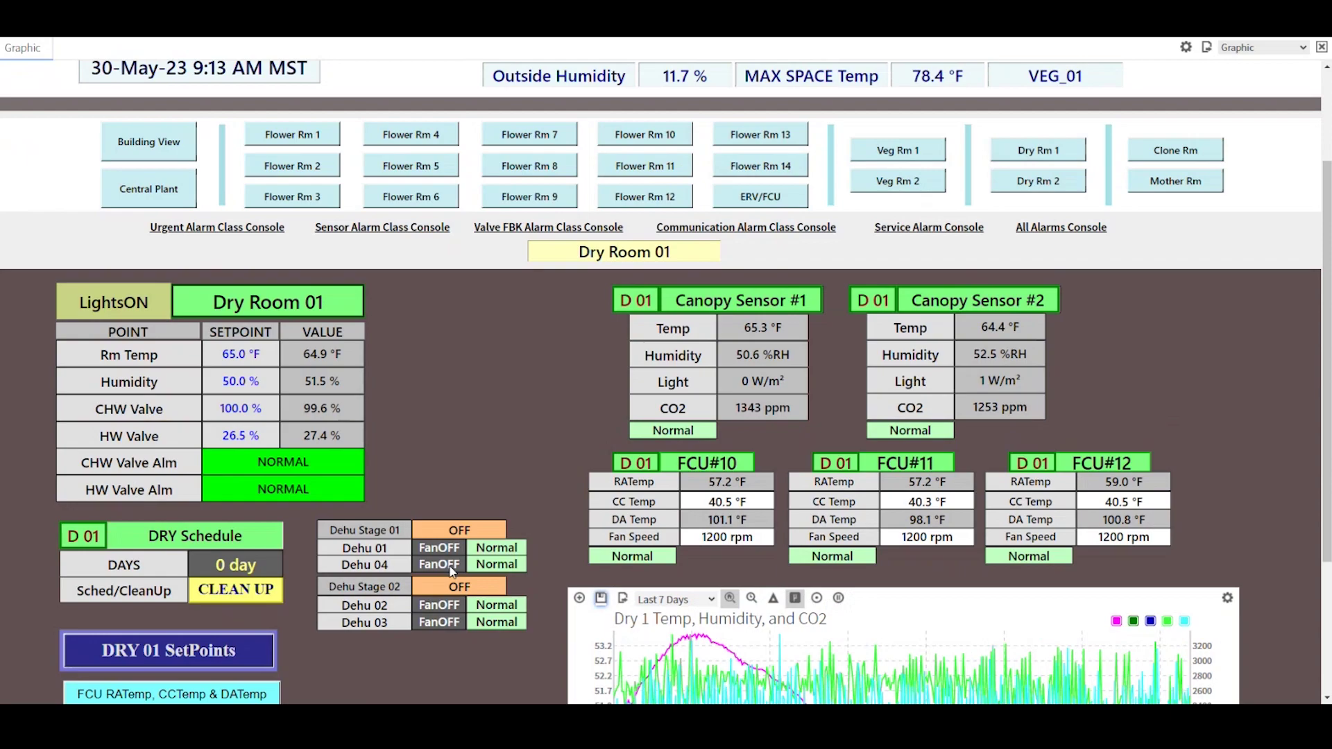
Go to Central Plant and scroll through the CUP piping overview graphic
{"action": "left_click", "coordinate": [173, 196]}
{"action": "scroll", "coordinate": [184, 522], "scroll_direction": "down", "scroll_amount": 6}
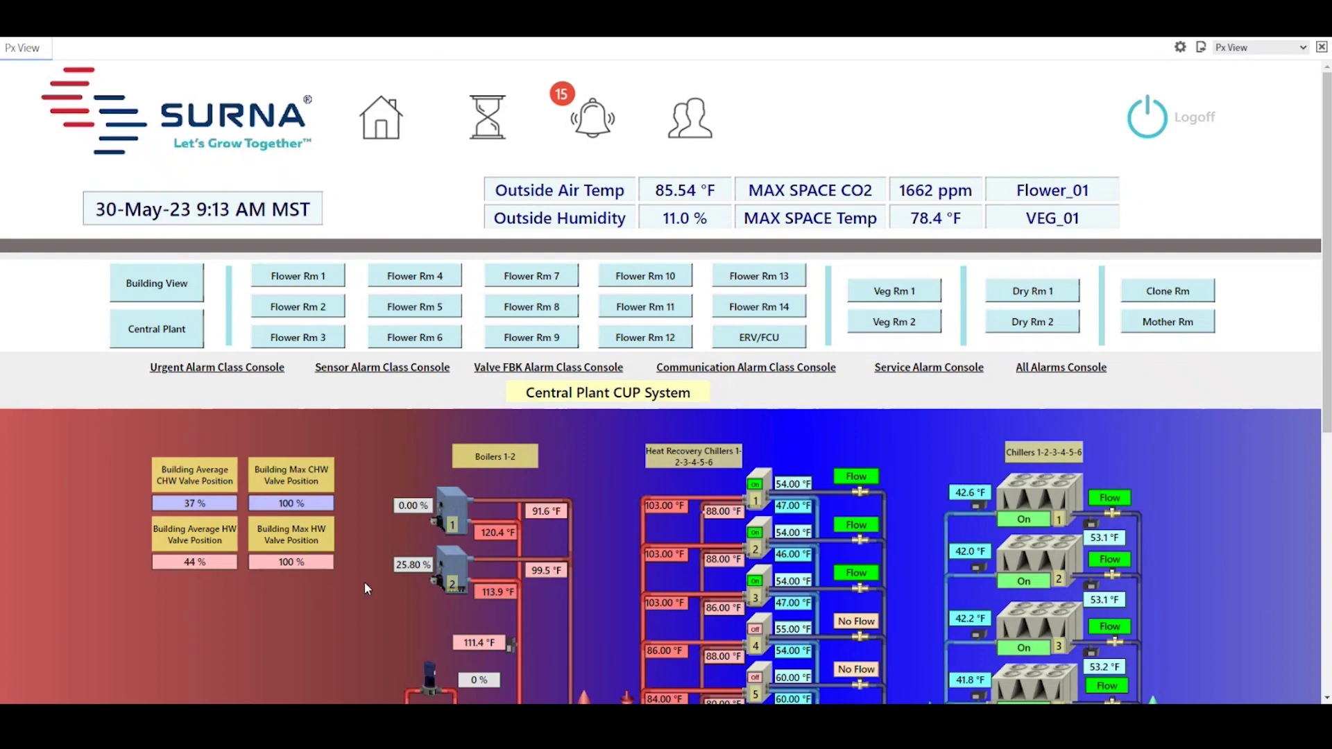
{"action": "scroll", "coordinate": [365, 581], "scroll_direction": "down", "scroll_amount": 3}
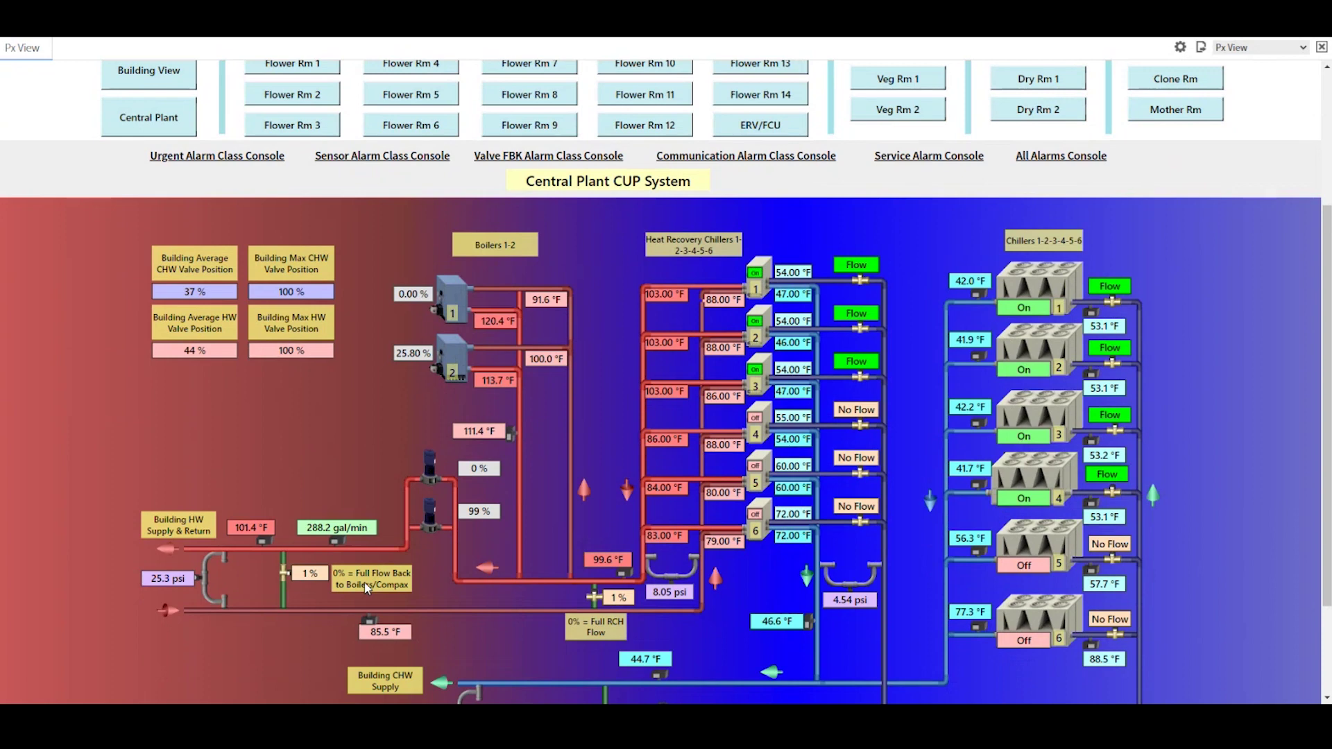
{"action": "scroll", "coordinate": [367, 588], "scroll_direction": "down", "scroll_amount": 2}
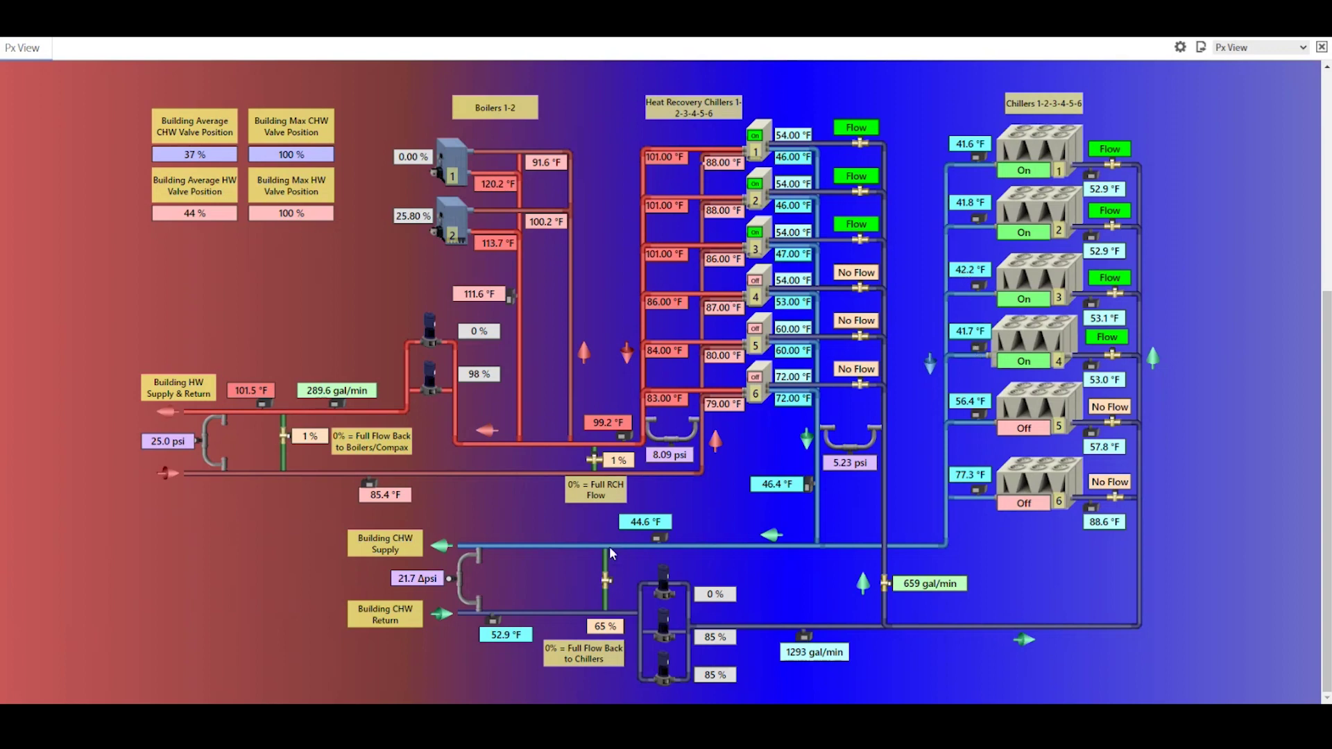
{"action": "scroll", "coordinate": [144, 297], "scroll_direction": "up", "scroll_amount": 2}
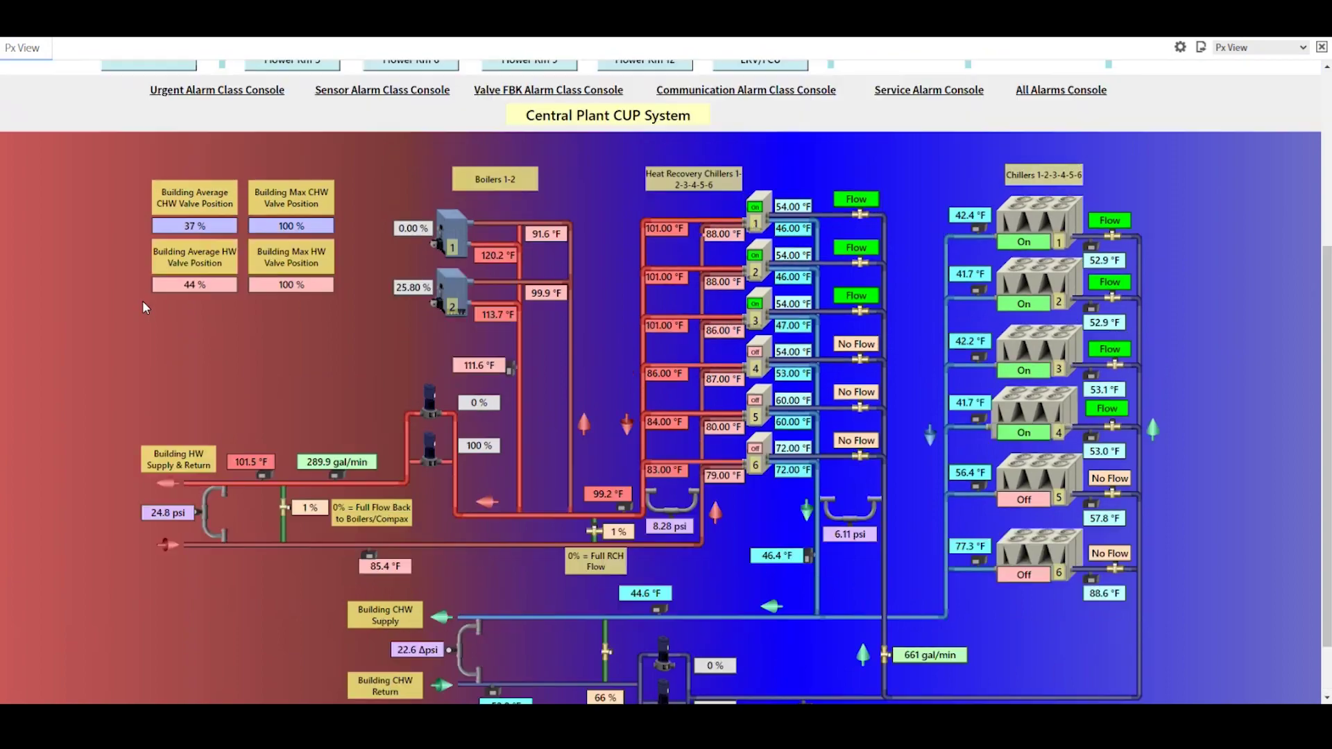
Return to the Central Plant summary and review chillers 1–6, water systems and HRC 1–6 tables
{"action": "left_click", "coordinate": [147, 126]}
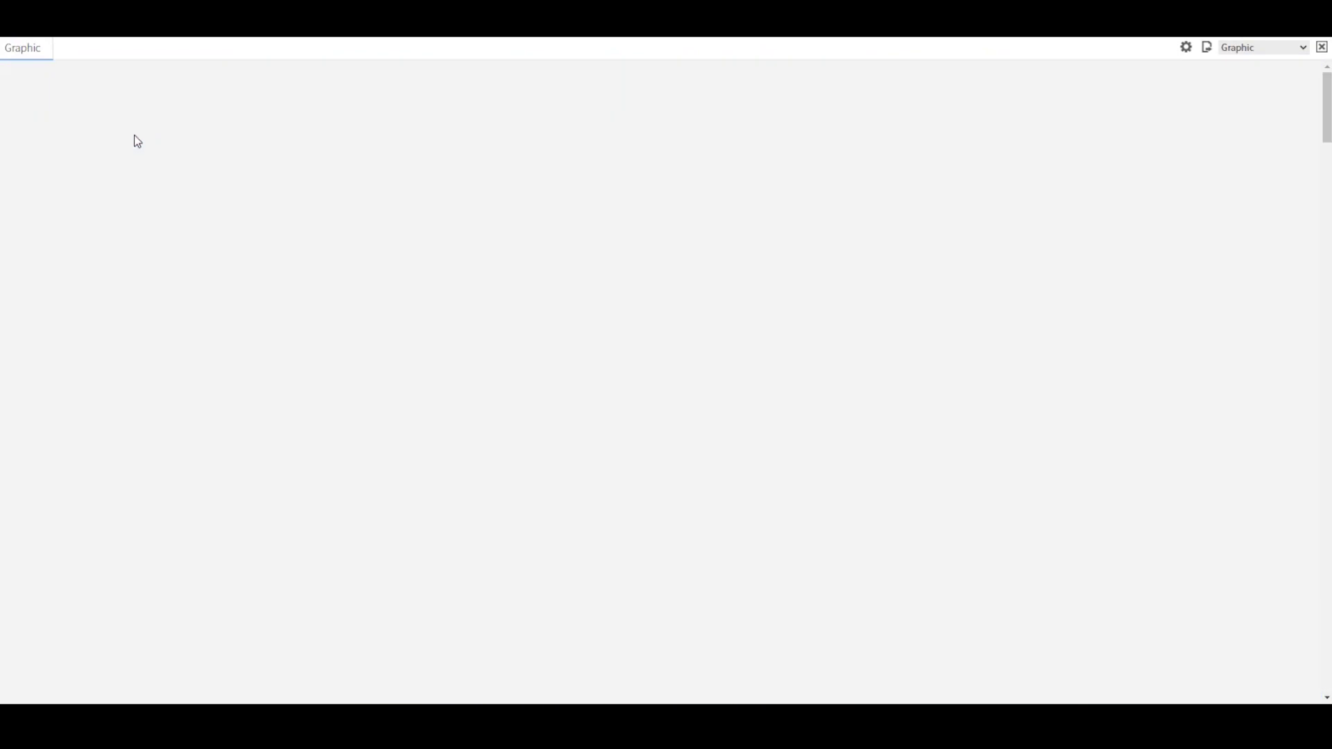
{"action": "scroll", "coordinate": [65, 400], "scroll_direction": "down", "scroll_amount": 1}
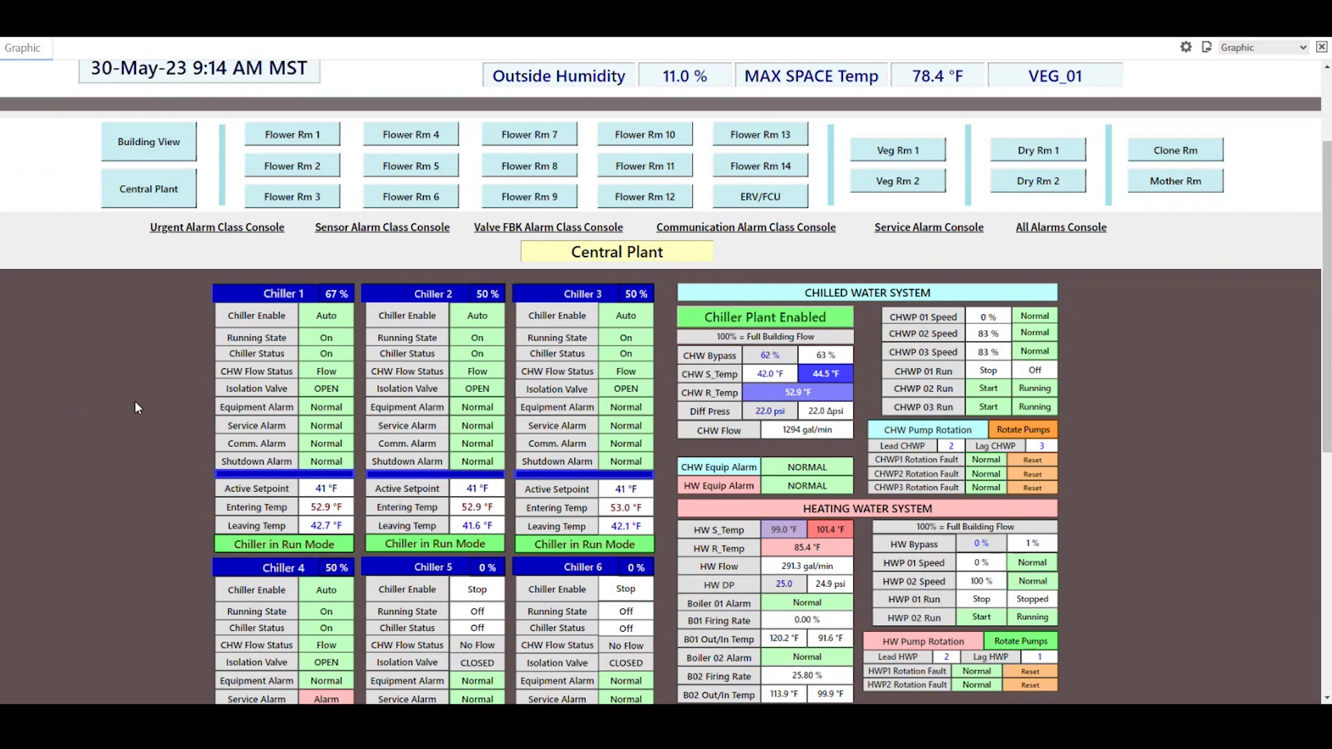
{"action": "scroll", "coordinate": [135, 401], "scroll_direction": "down", "scroll_amount": 5}
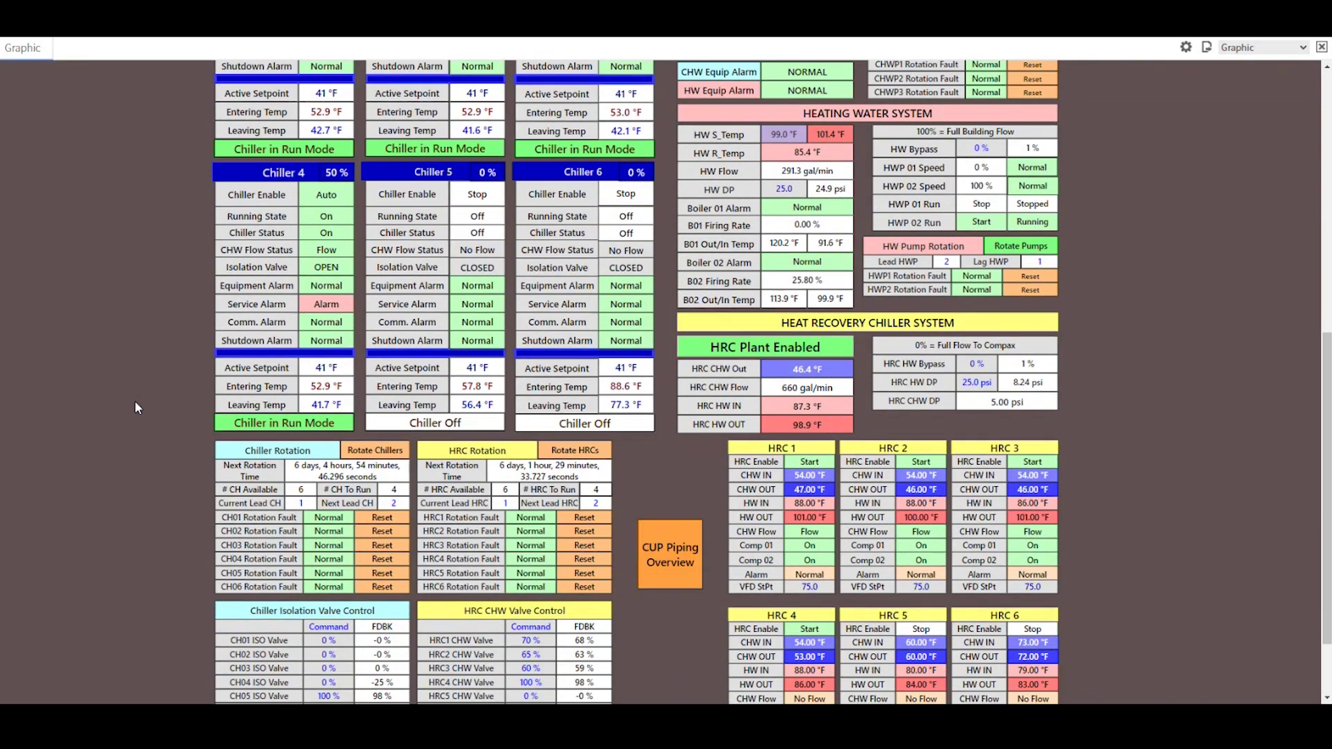
{"action": "scroll", "coordinate": [134, 401], "scroll_direction": "down", "scroll_amount": 2}
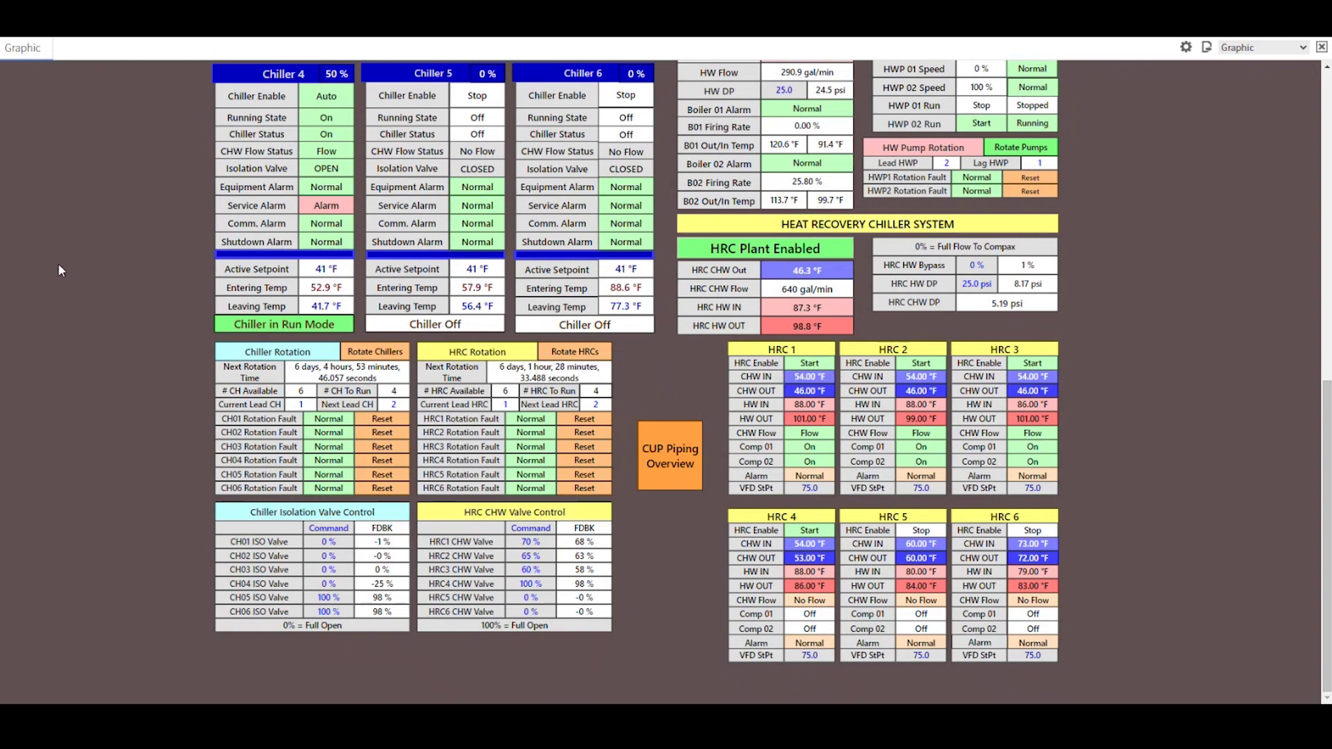
{"action": "scroll", "coordinate": [57, 263], "scroll_direction": "up", "scroll_amount": 10}
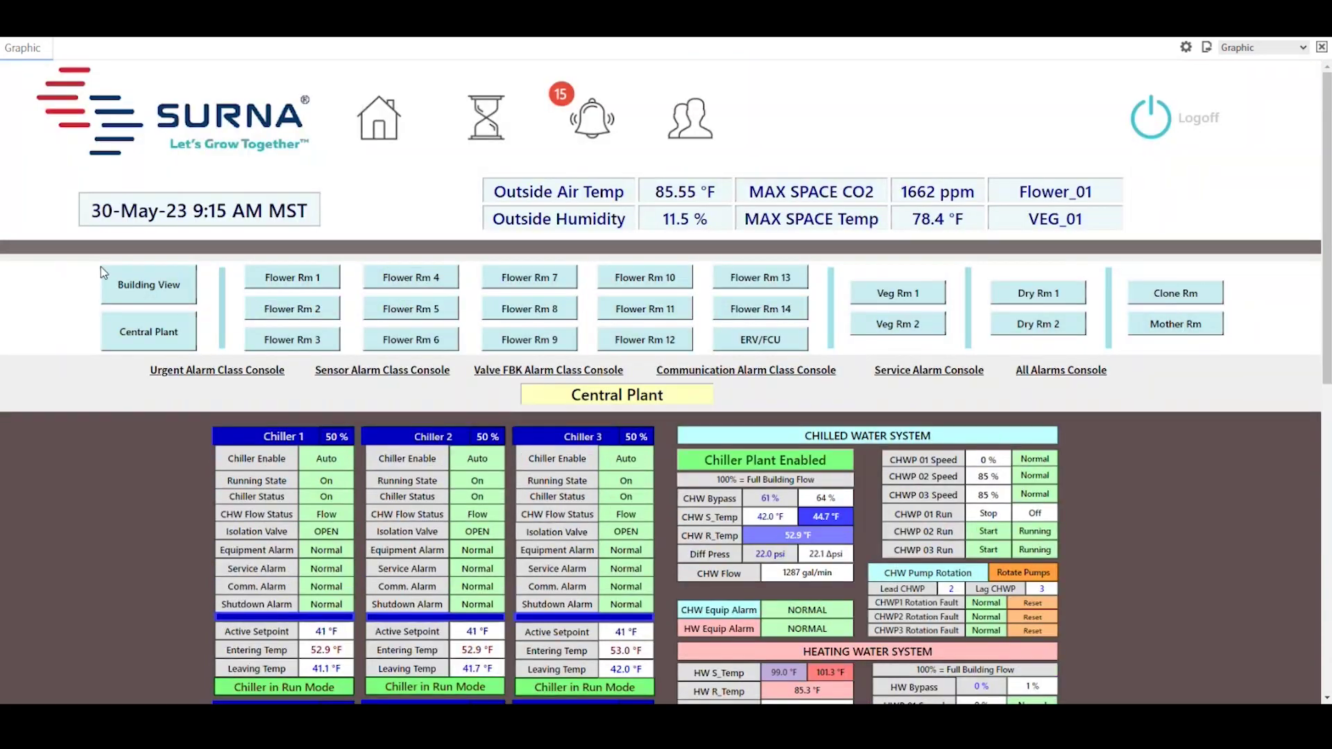
Switch to Building View and scroll to the floor plan with Flower Rooms 1–14 and Dry 1 readings
{"action": "left_click", "coordinate": [159, 300]}
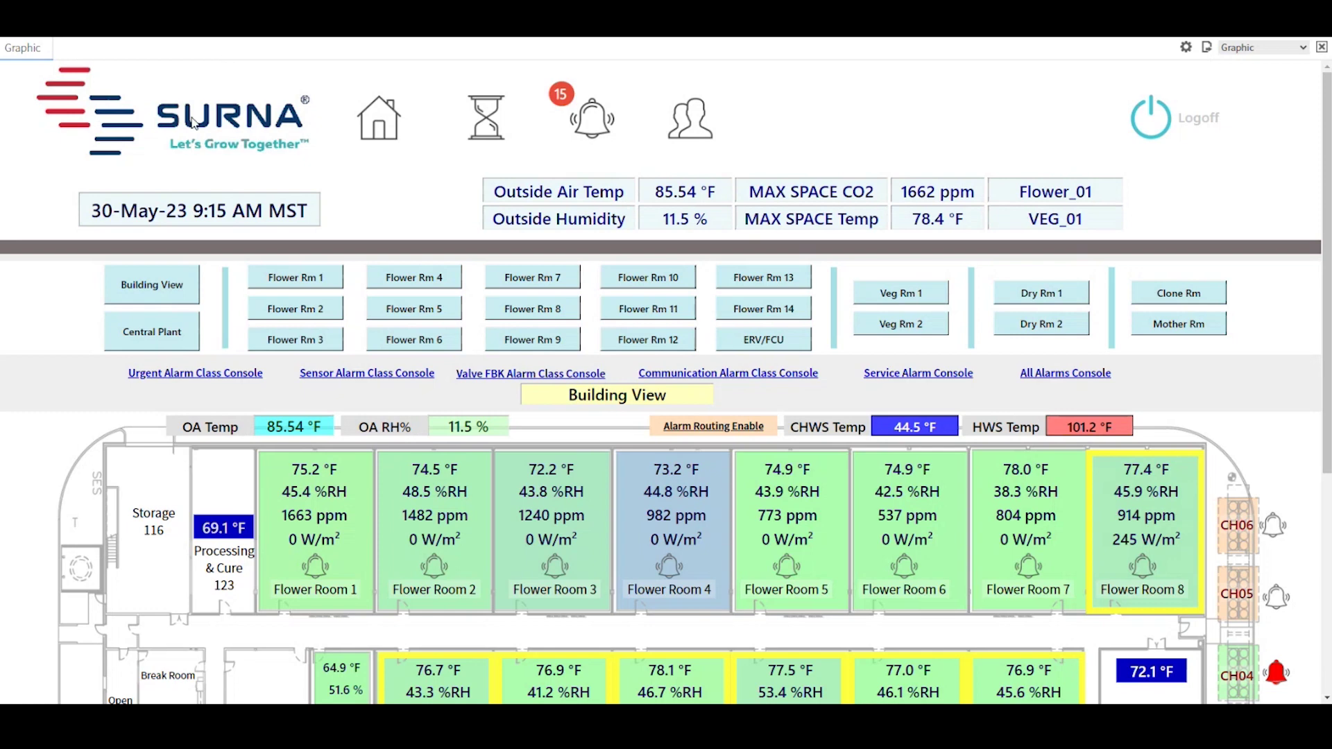
{"action": "scroll", "coordinate": [192, 130], "scroll_direction": "down", "scroll_amount": 1}
{"action": "scroll", "coordinate": [192, 128], "scroll_direction": "down", "scroll_amount": 2}
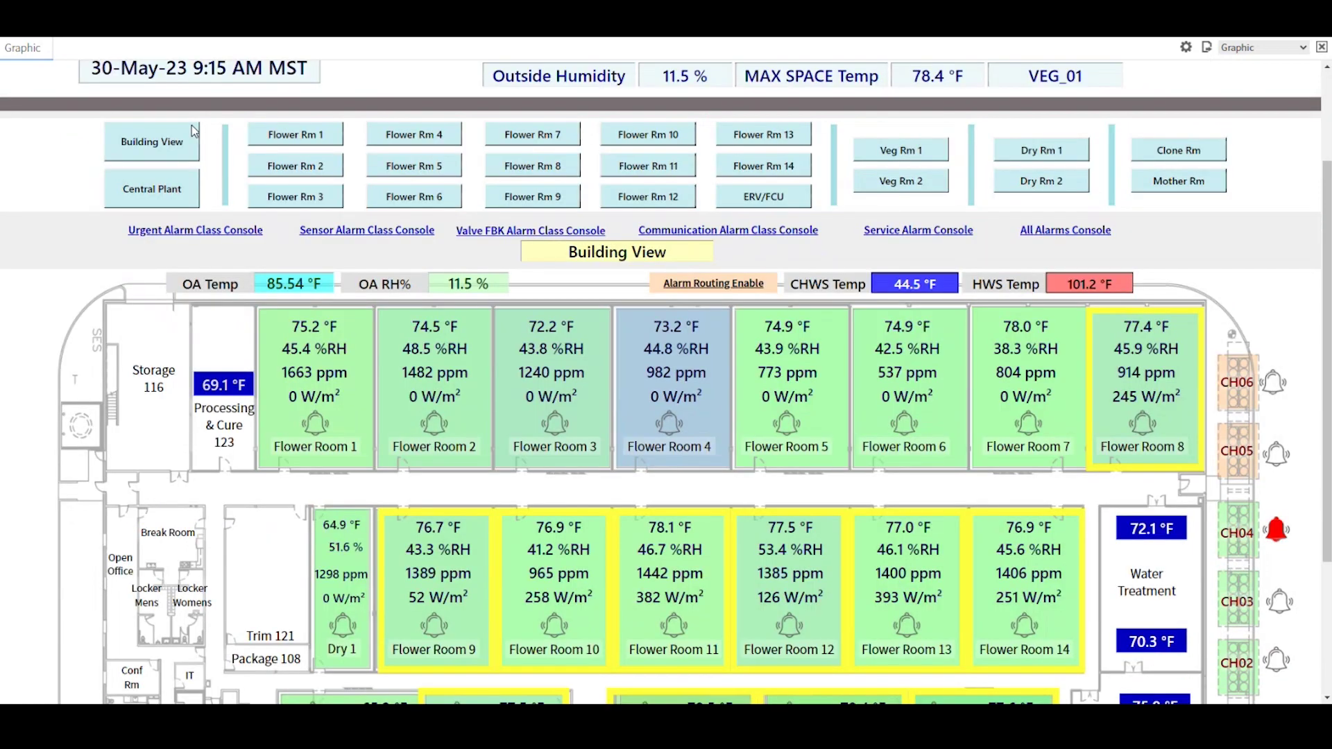